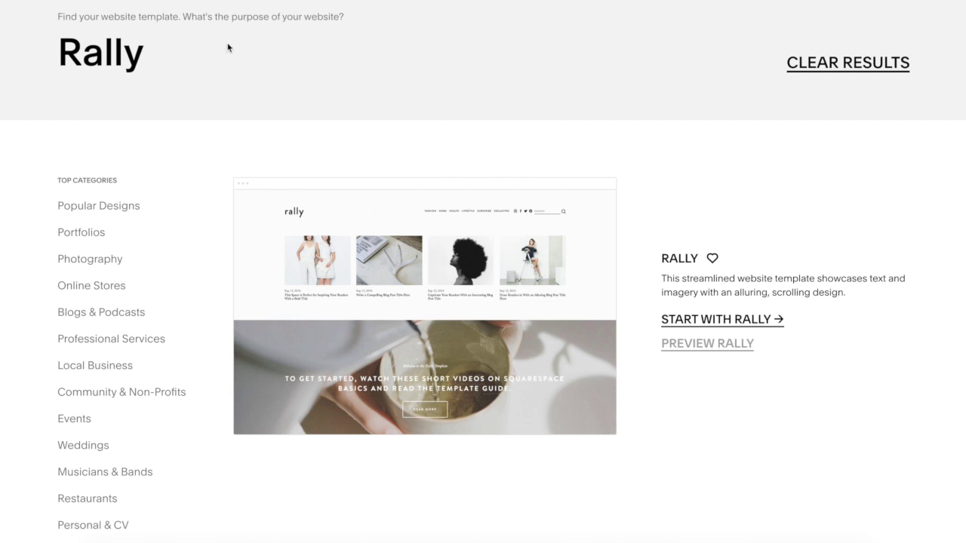
# - Replace the 'Rally' template search with 'Wedding photographer' and browse the recommended templates
pyautogui.doubleClick(166, 46)
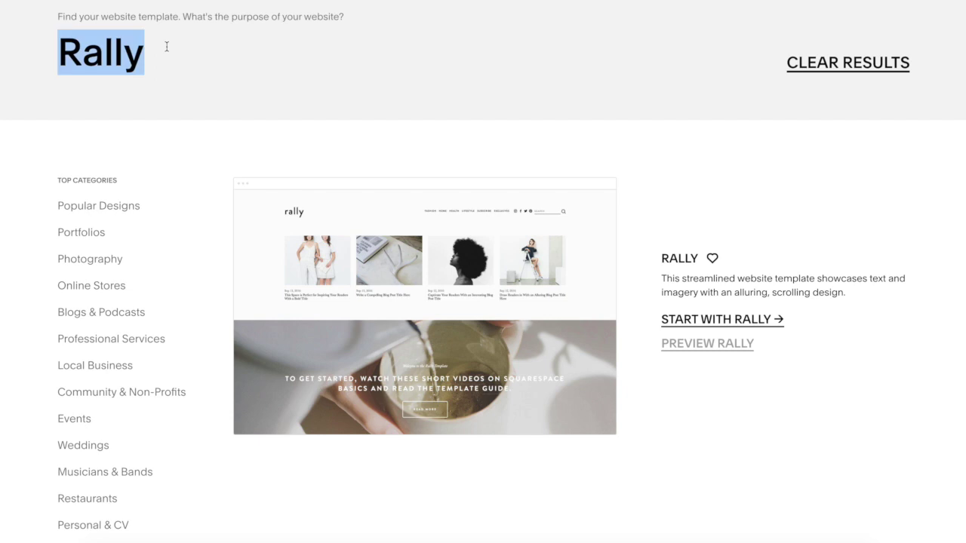
pyautogui.press('BackSpace')
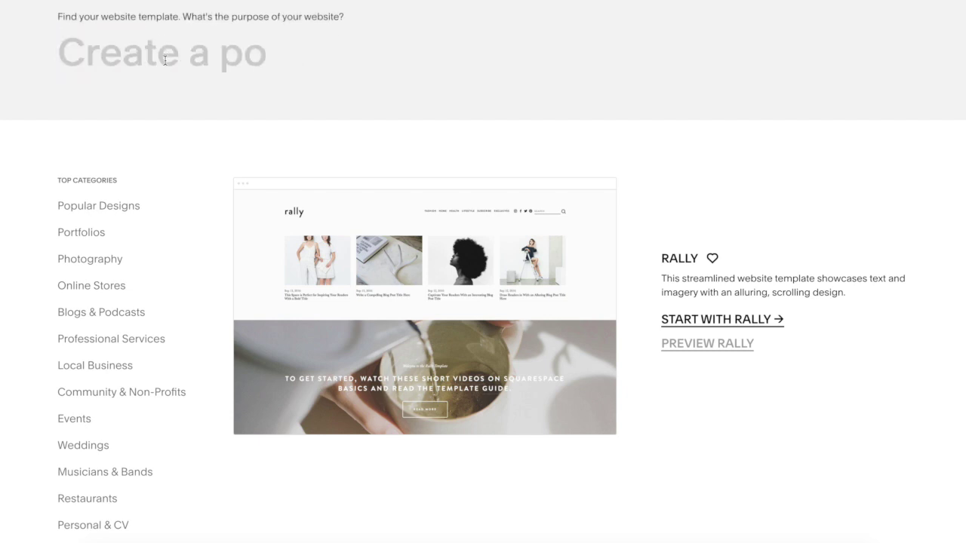
pyautogui.write('Ww')
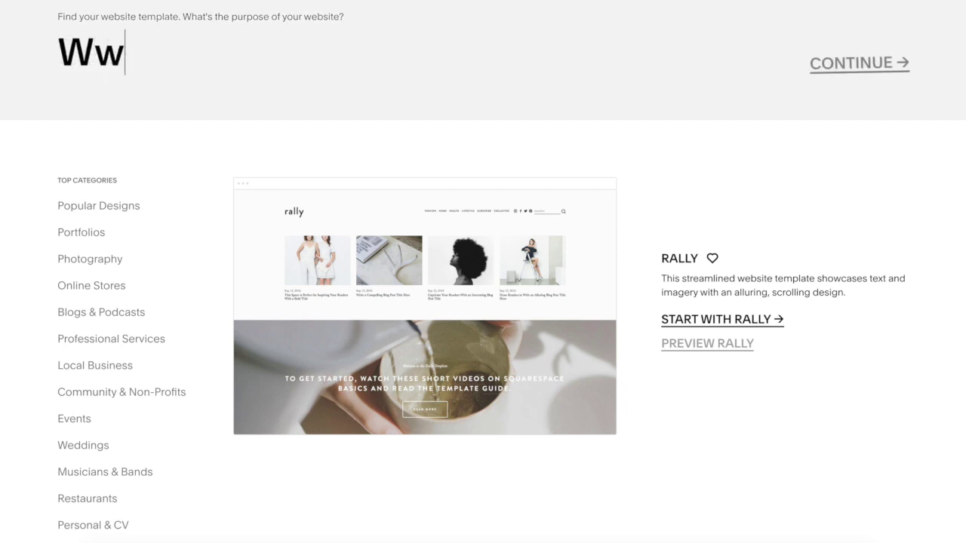
pyautogui.press('BackSpace')
pyautogui.write('edding phot')
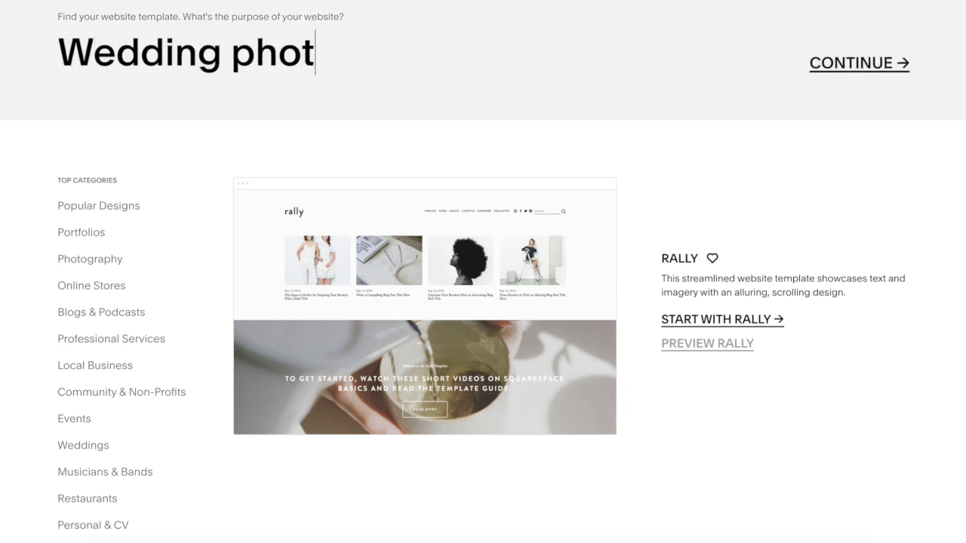
pyautogui.write('ographer')
pyautogui.press('Return')
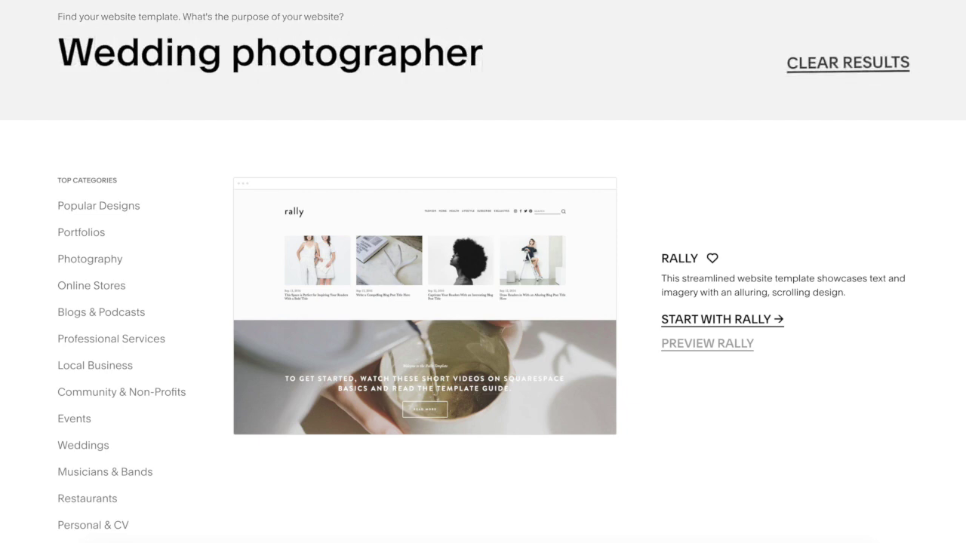
pyautogui.scroll(-1, 524, 332)
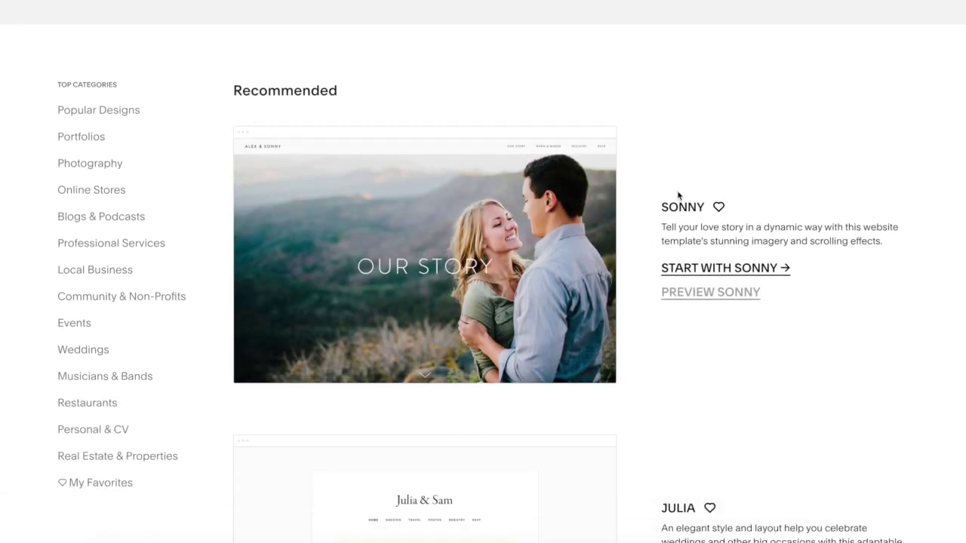
pyautogui.scroll(-2, 693, 206)
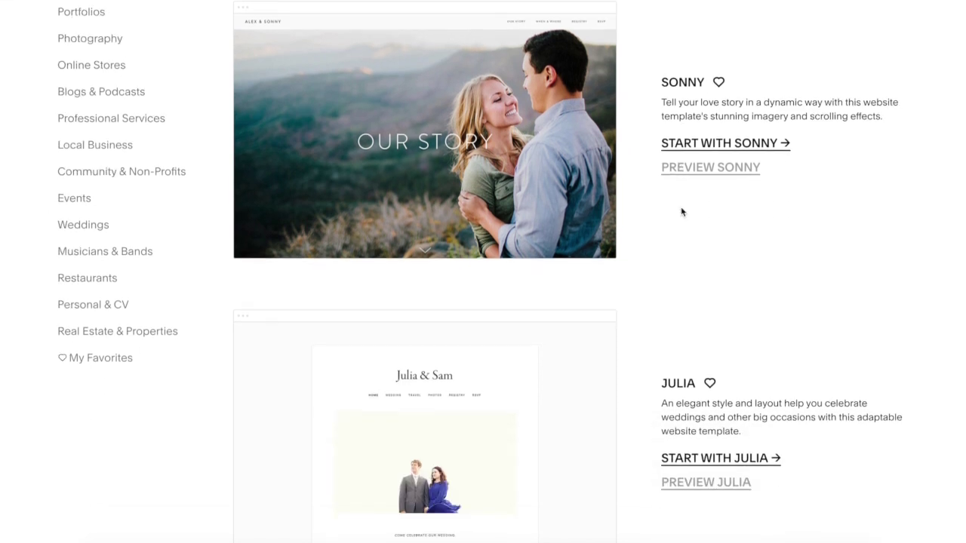
pyautogui.scroll(2, 681, 212)
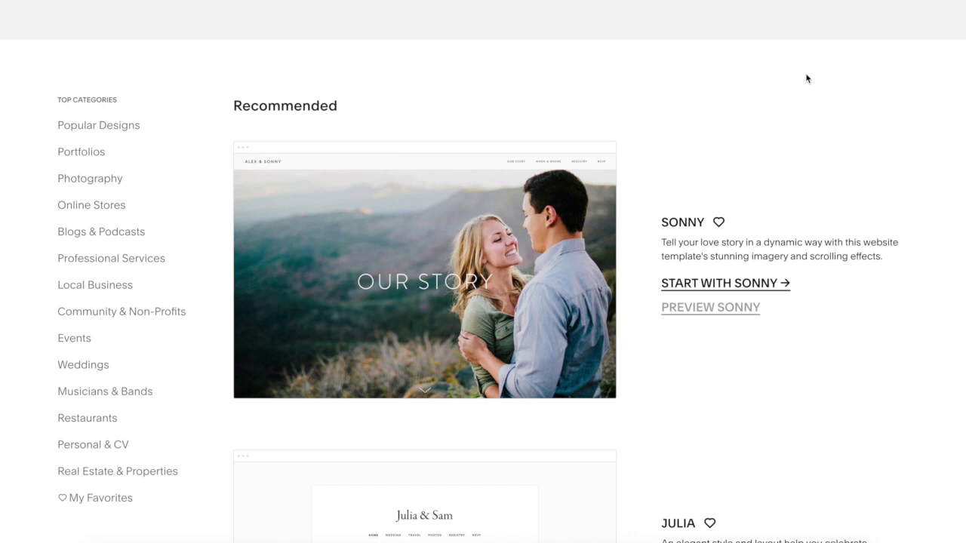
pyautogui.scroll(2, 584, 317)
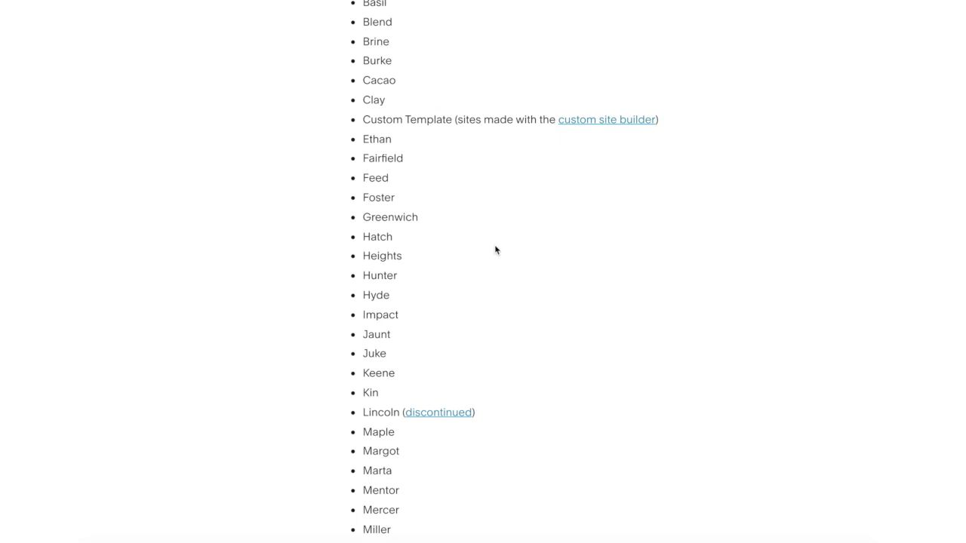
# - Change the template search from 'Wedding photographer' back to 'Rally'
pyautogui.scroll(5, 495, 250)
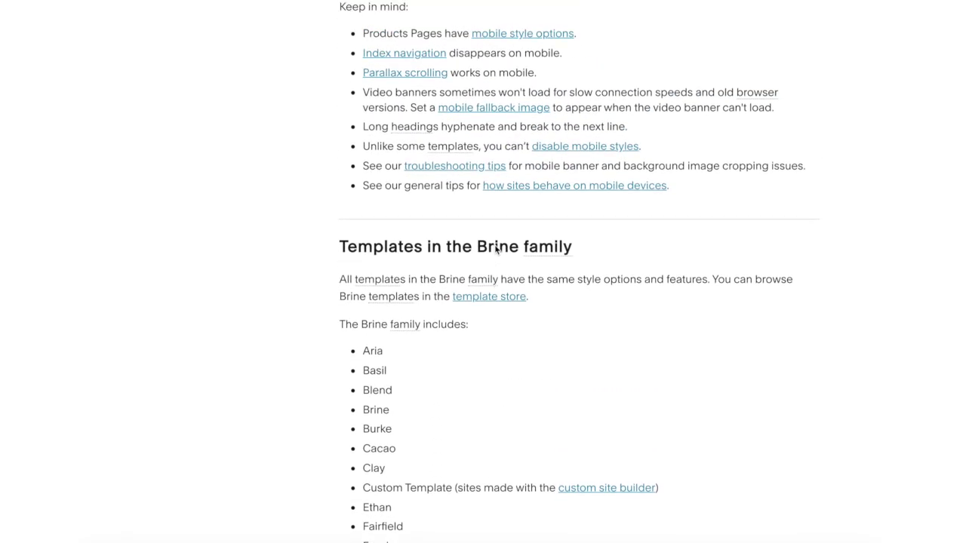
pyautogui.scroll(-2, 495, 249)
pyautogui.scroll(-3, 490, 243)
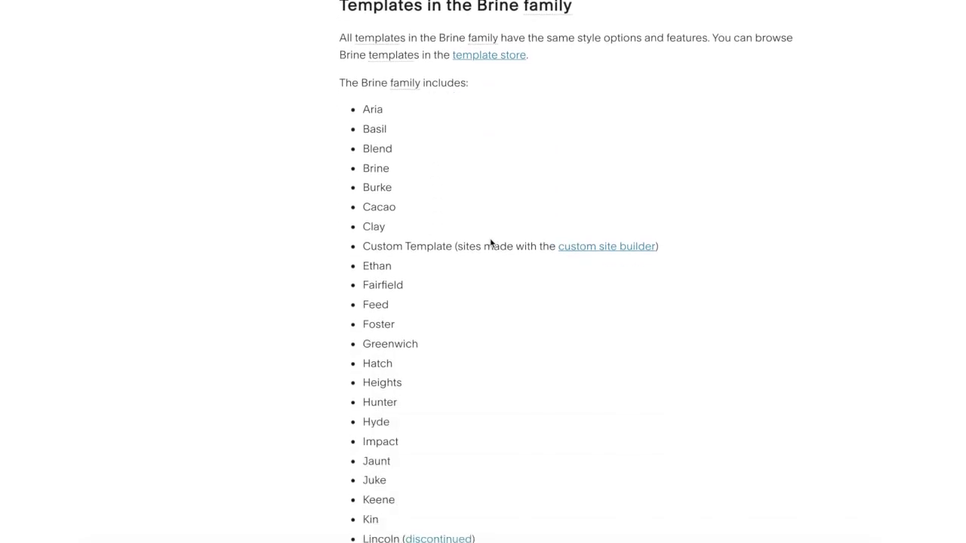
pyautogui.scroll(-4, 384, 171)
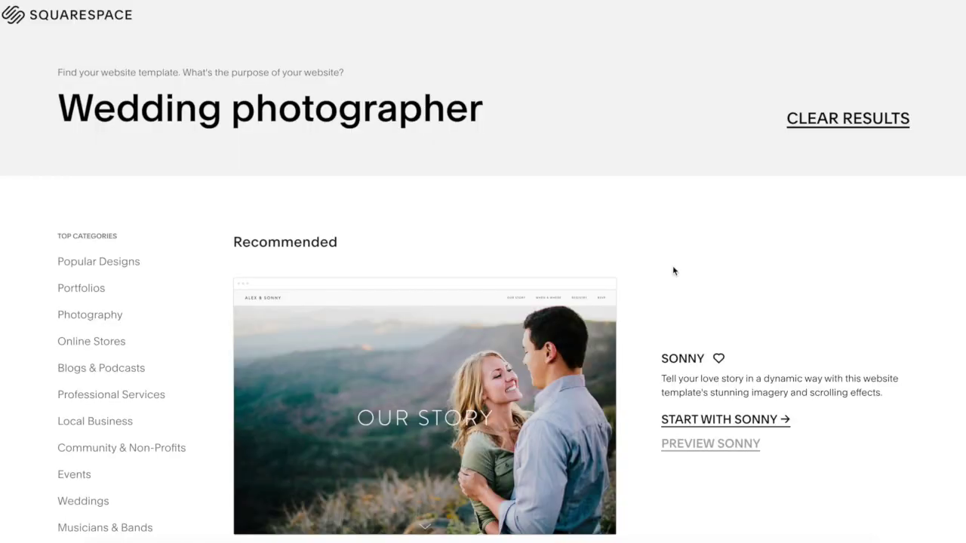
pyautogui.scroll(-1, 683, 362)
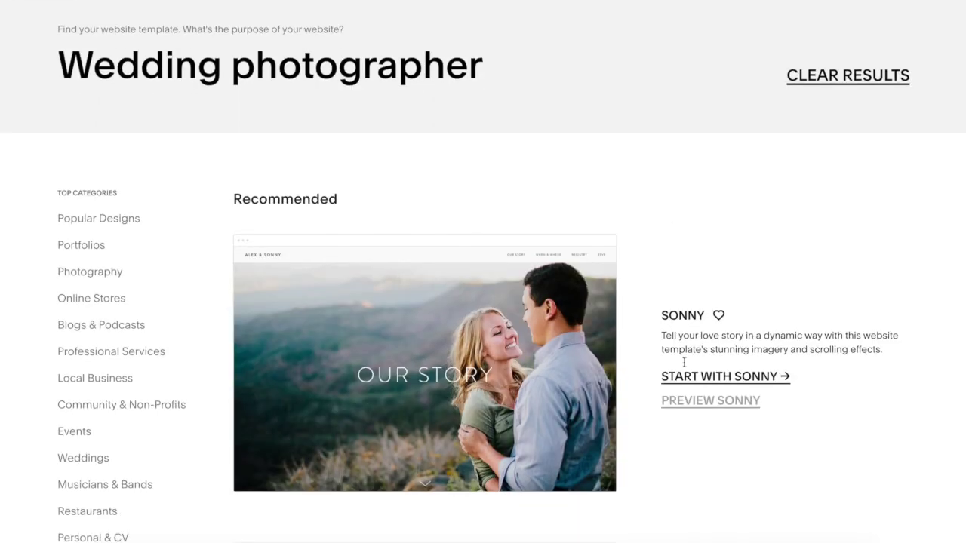
pyautogui.moveTo(450, 55); pyautogui.dragTo(59, 54)
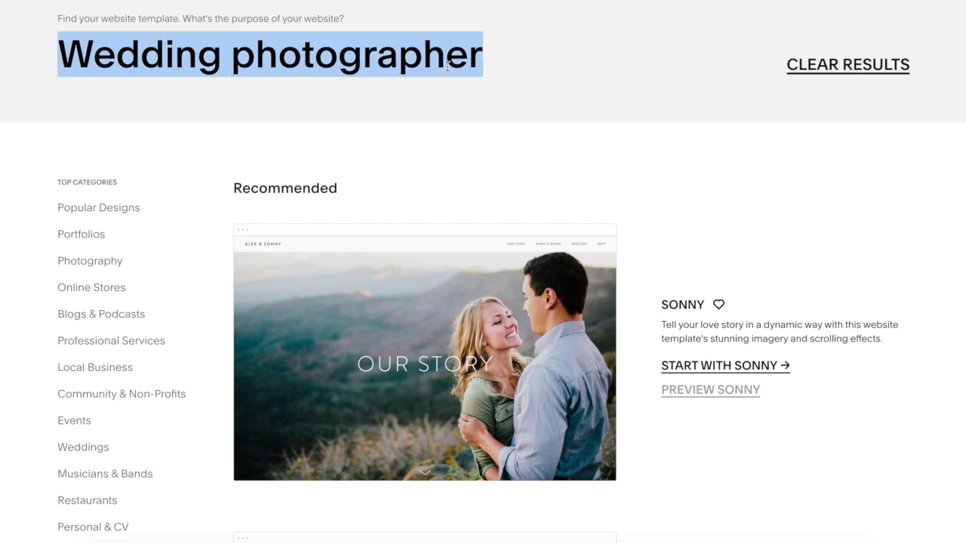
pyautogui.write('Rally')
pyautogui.press('Return')
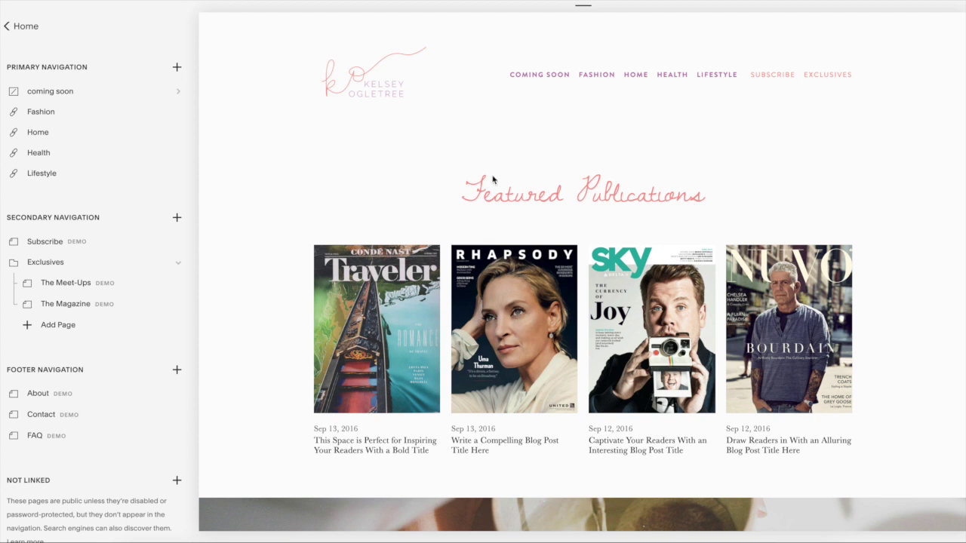
# - Scroll the Pages sidebar down to the Index page's sections and preview Latest Posts
pyautogui.scroll(-5, 117, 217)
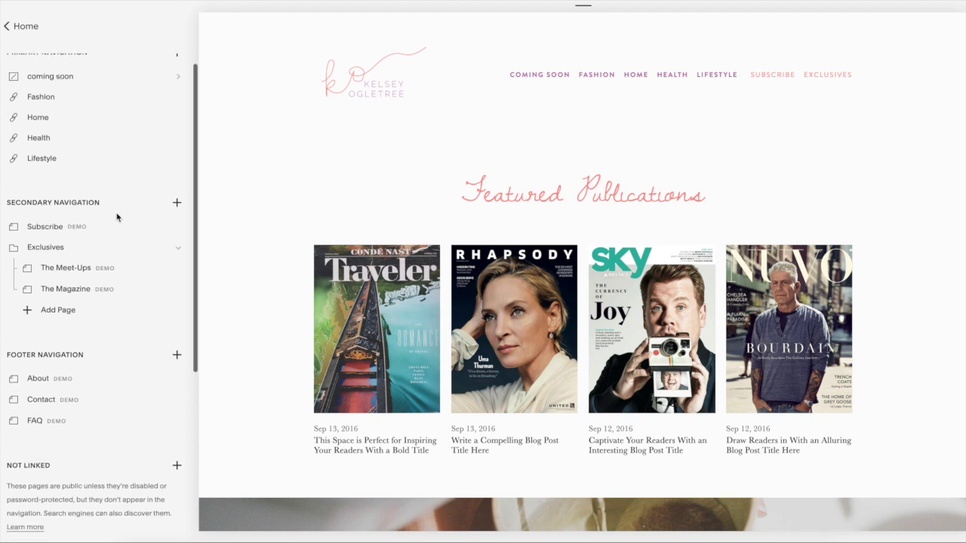
pyautogui.scroll(-3, 116, 217)
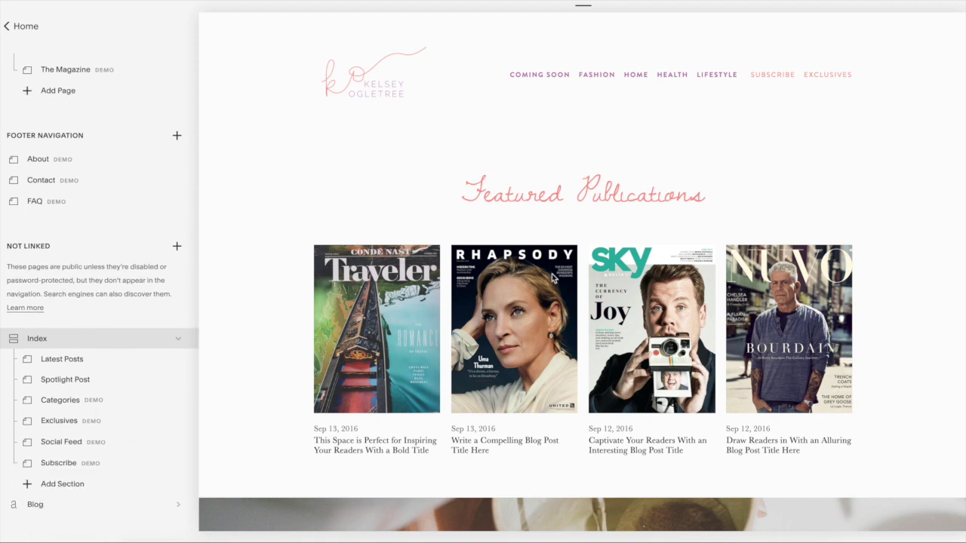
pyautogui.scroll(-10, 552, 273)
pyautogui.scroll(10, 552, 278)
pyautogui.scroll(-1, 17, 343)
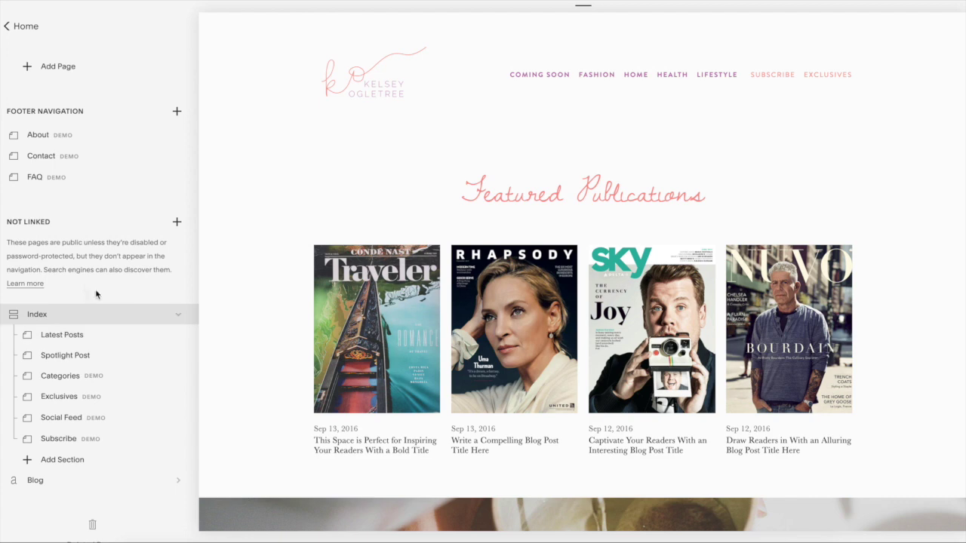
pyautogui.moveTo(455, 205)
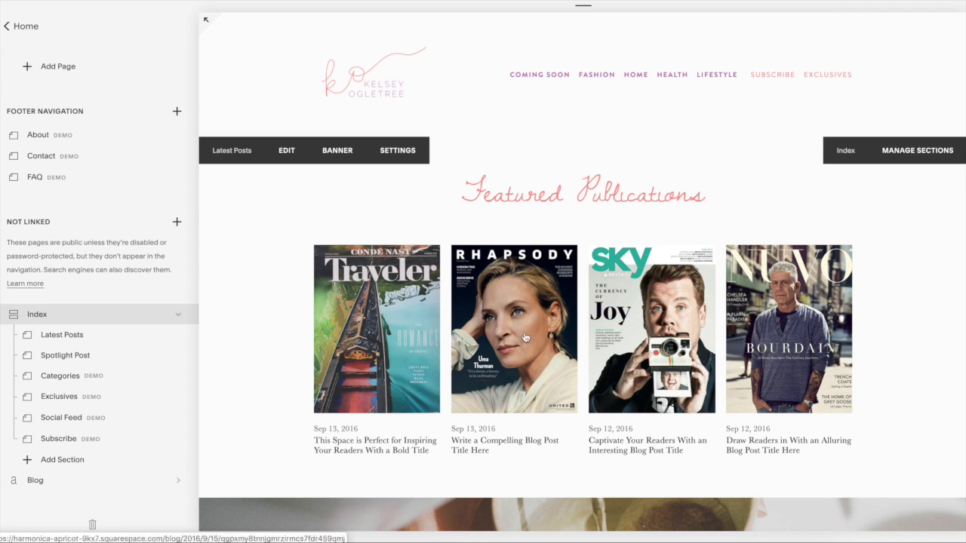
pyautogui.click(86, 339)
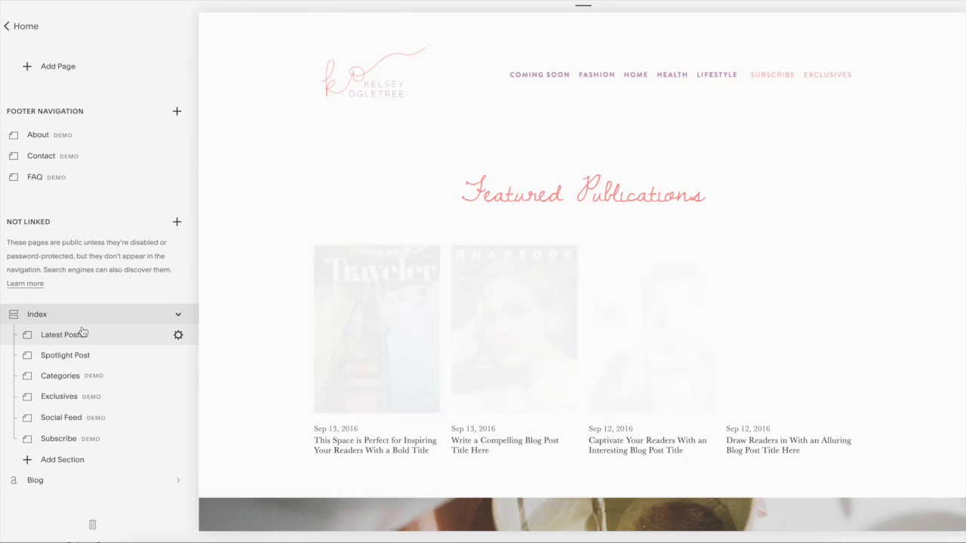
# - Preview the whole Index page and open the 'This Space is Perfect…' blog post
pyautogui.click(58, 316)
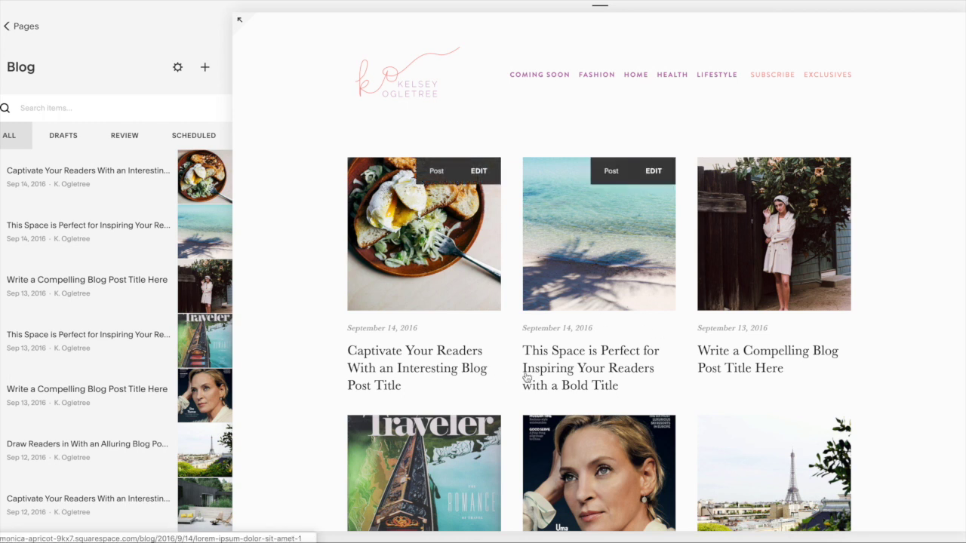
pyautogui.scroll(-2, 525, 370)
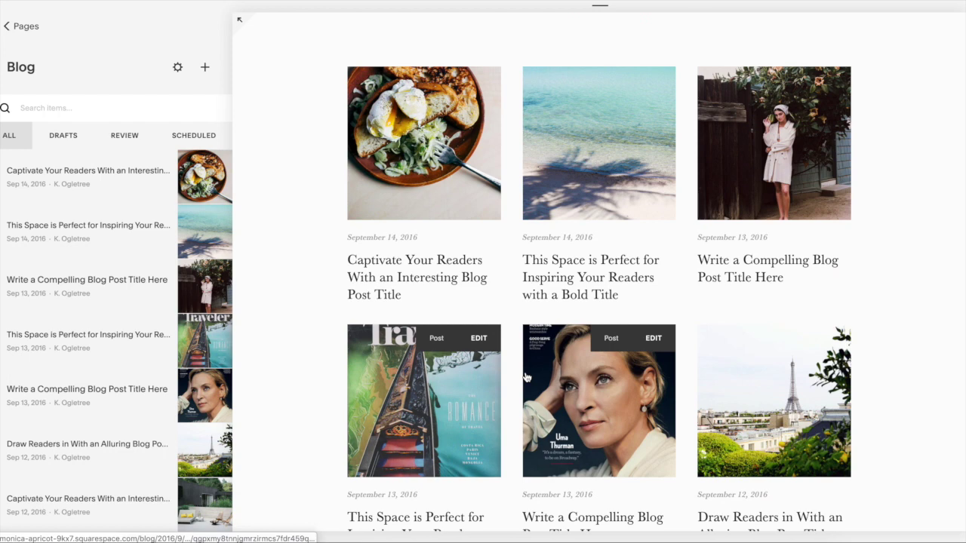
pyautogui.scroll(-2, 526, 377)
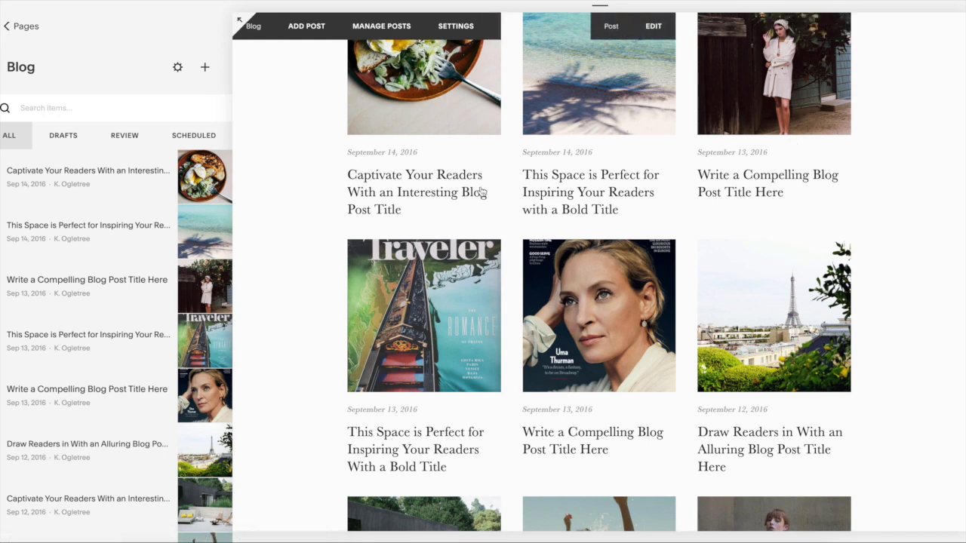
pyautogui.click(413, 351)
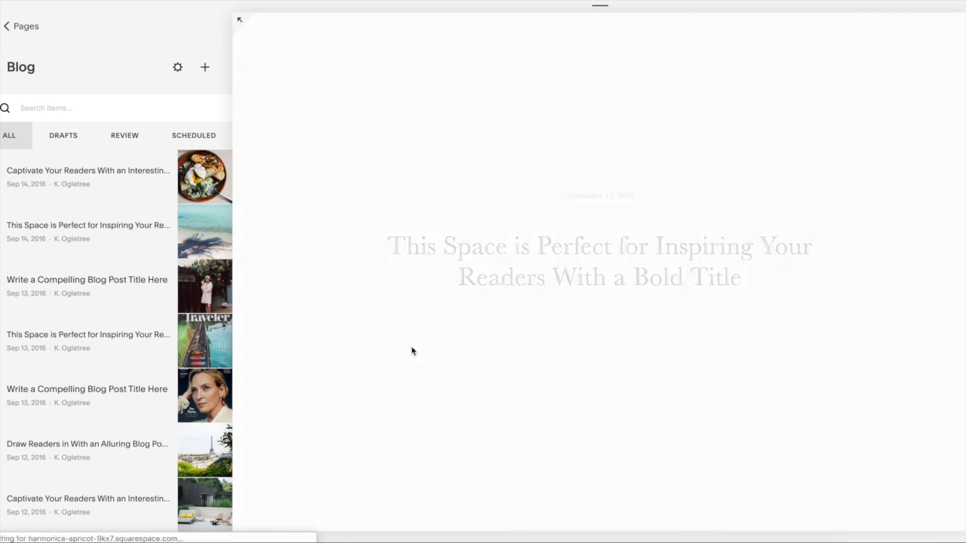
pyautogui.scroll(-3, 412, 350)
pyautogui.scroll(3, 413, 351)
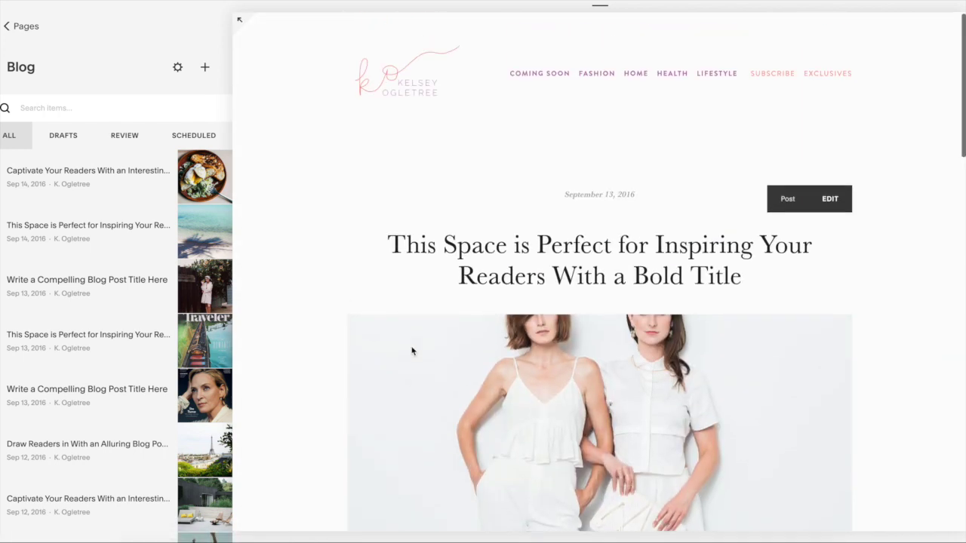
# - Edit the bold-title post and toggle its Featured Post option off and back on
pyautogui.moveTo(203, 341)
pyautogui.click(204, 327)
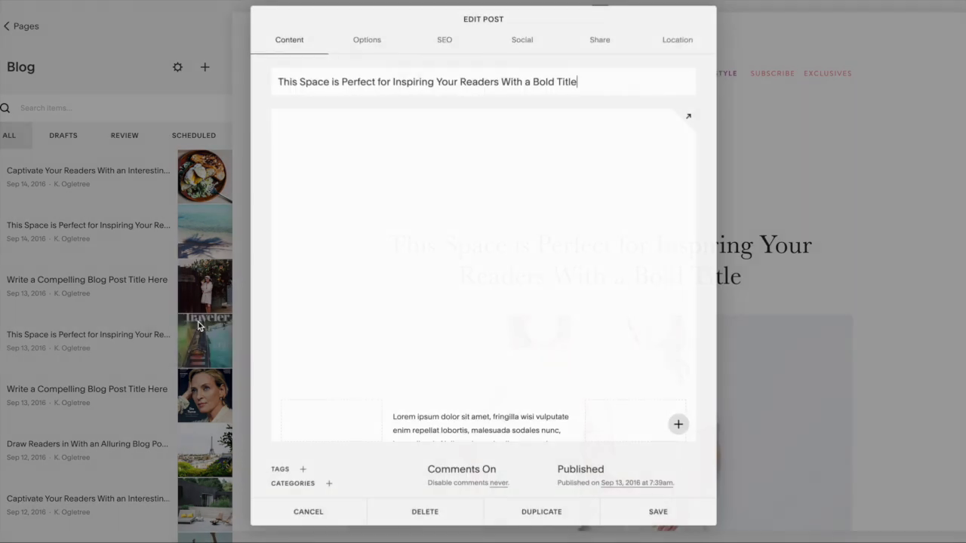
pyautogui.click(370, 42)
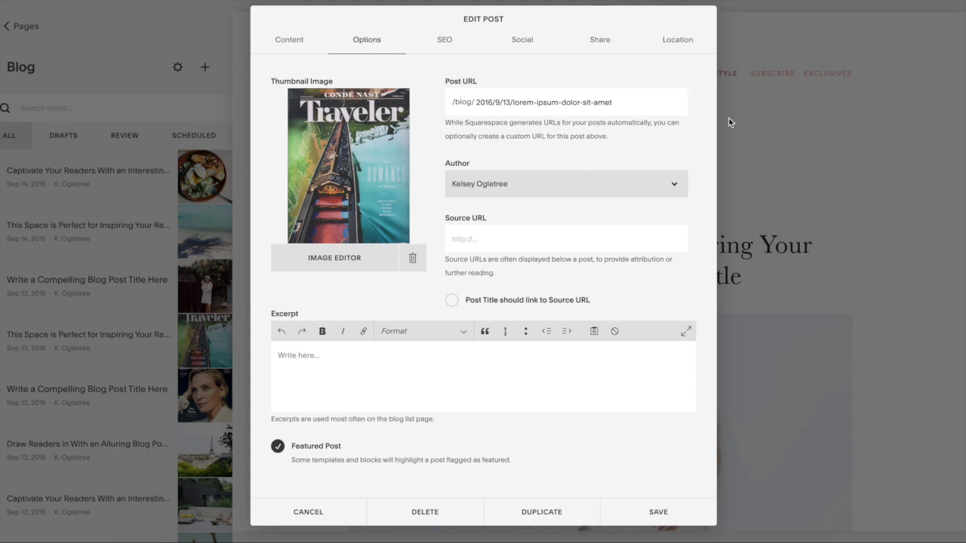
pyautogui.click(278, 446)
pyautogui.click(279, 446)
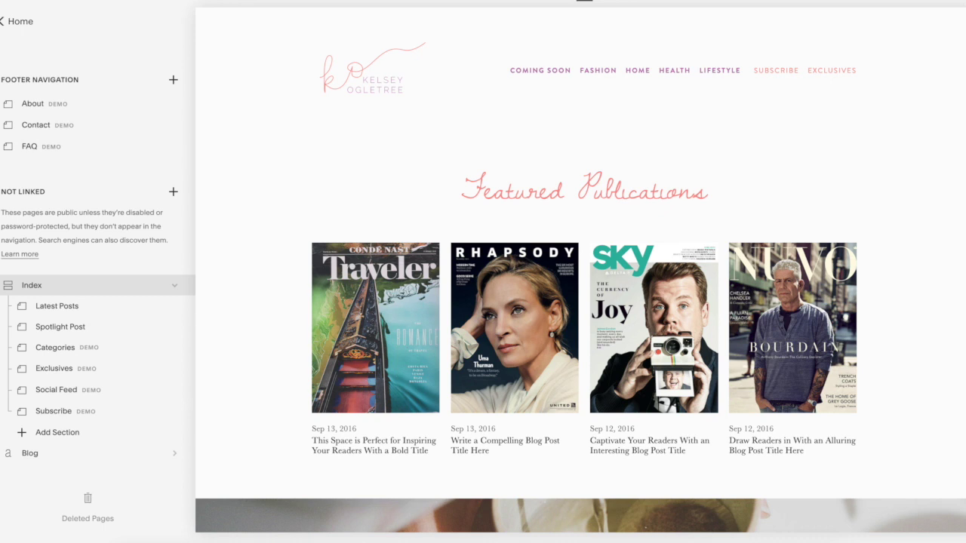
pyautogui.scroll(-3, 670, 287)
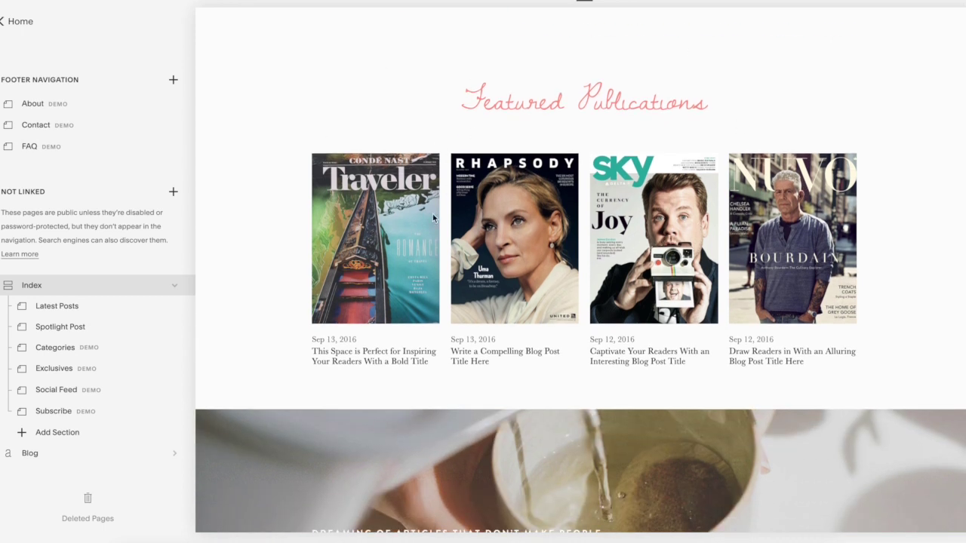
pyautogui.scroll(3, 543, 153)
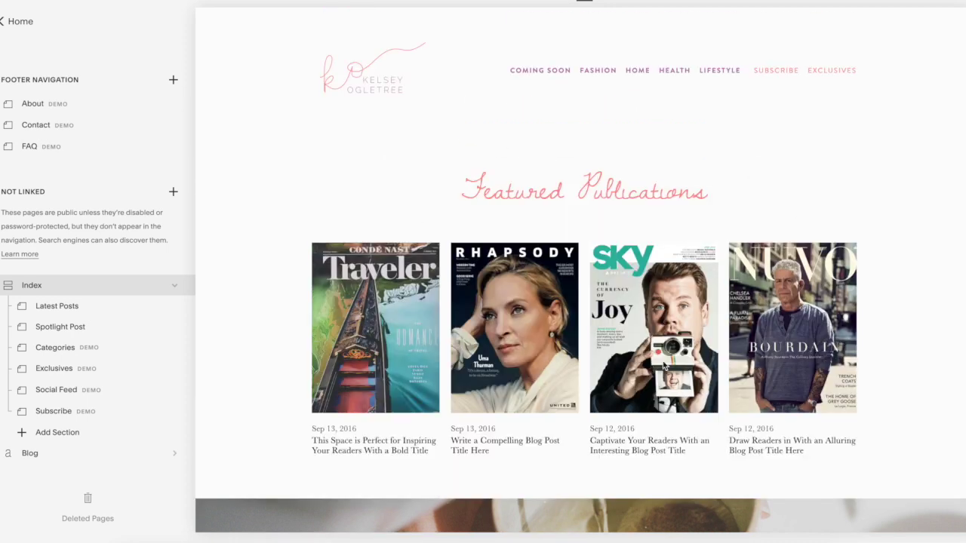
pyautogui.scroll(-3, 608, 277)
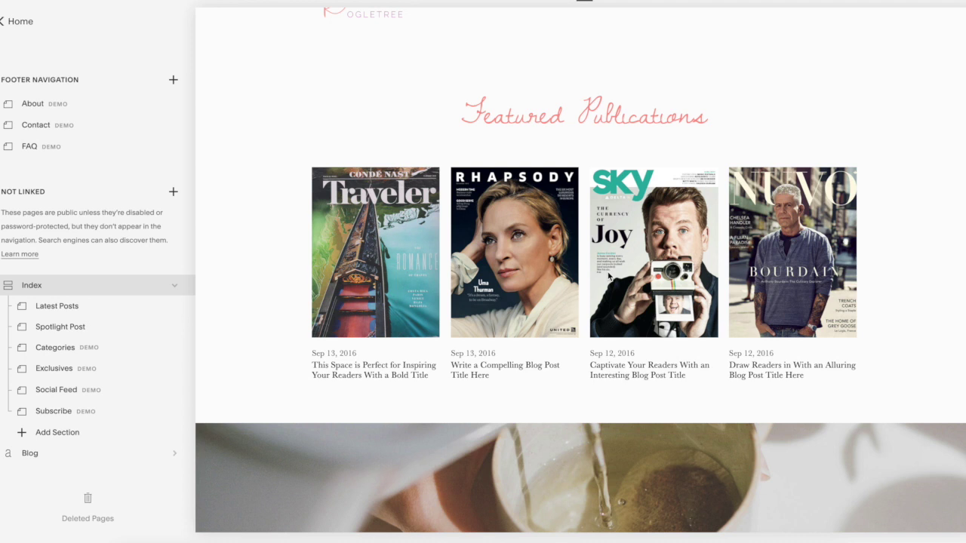
pyautogui.scroll(-3, 608, 276)
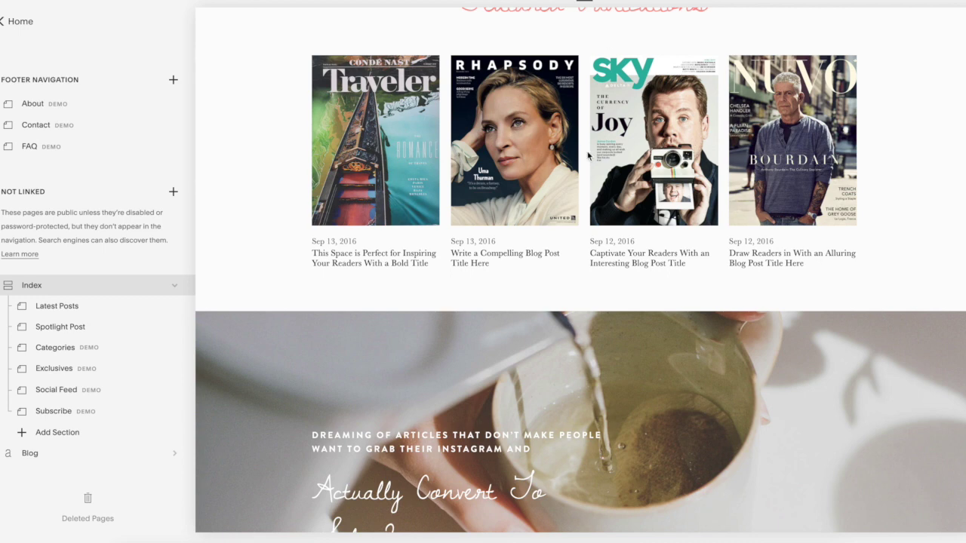
pyautogui.scroll(5, 588, 155)
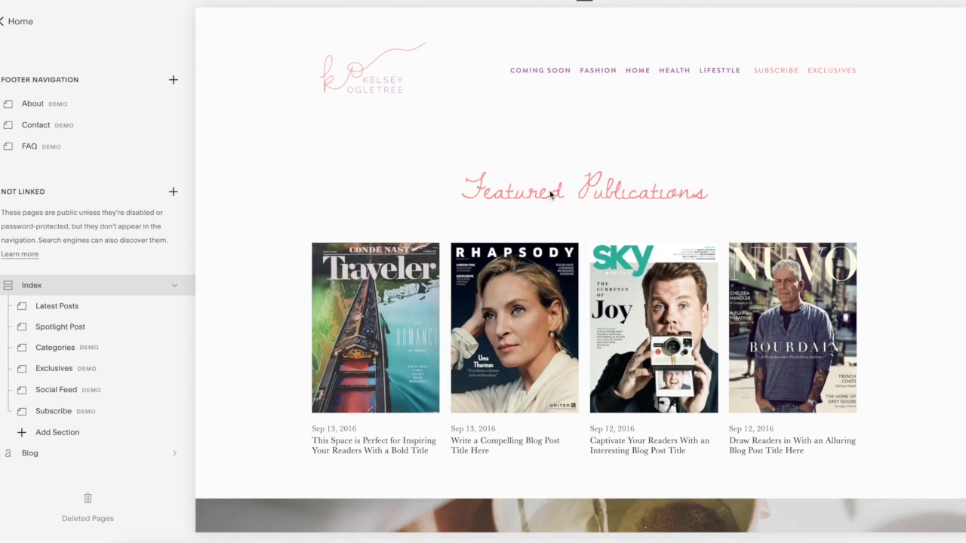
pyautogui.scroll(-9, 549, 195)
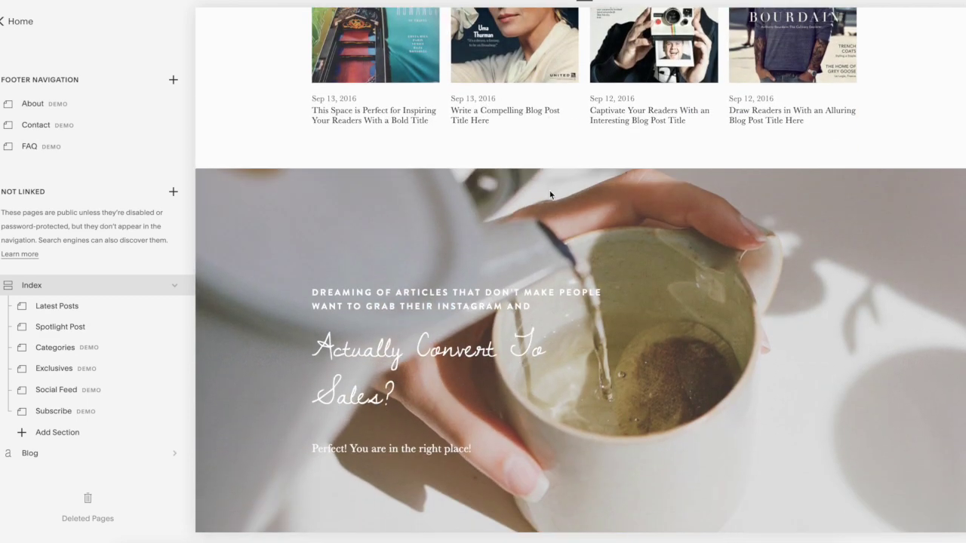
pyautogui.scroll(9, 550, 195)
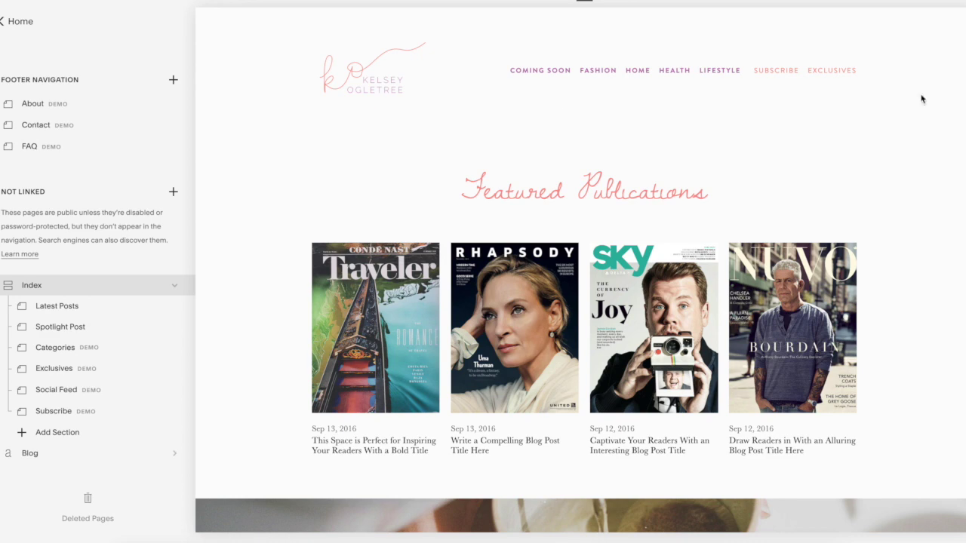
pyautogui.scroll(-2, 603, 261)
pyautogui.scroll(2, 602, 261)
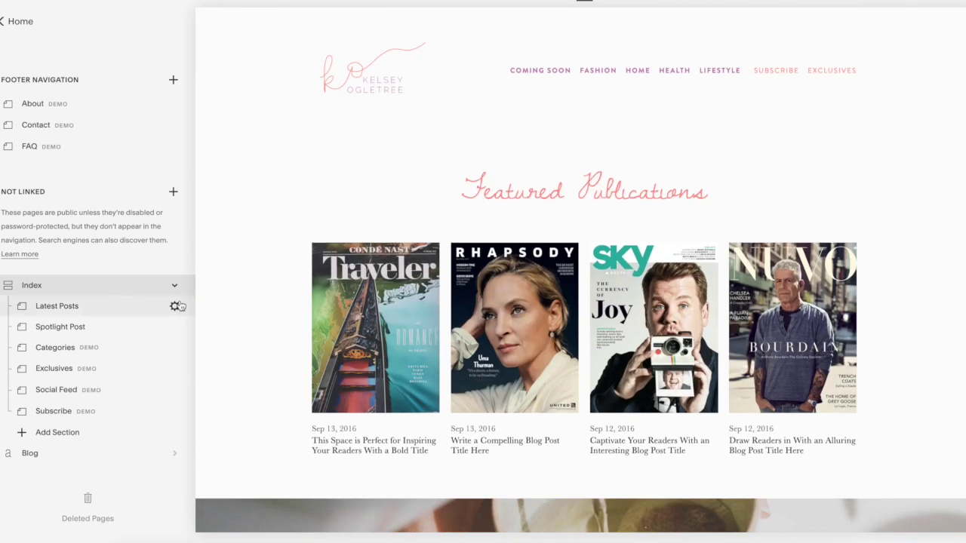
pyautogui.click(130, 313)
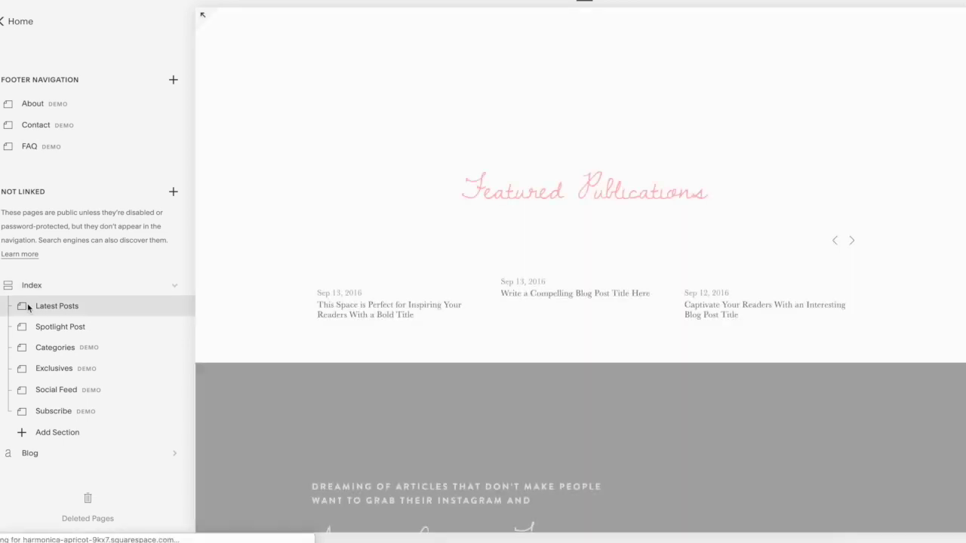
pyautogui.click(41, 293)
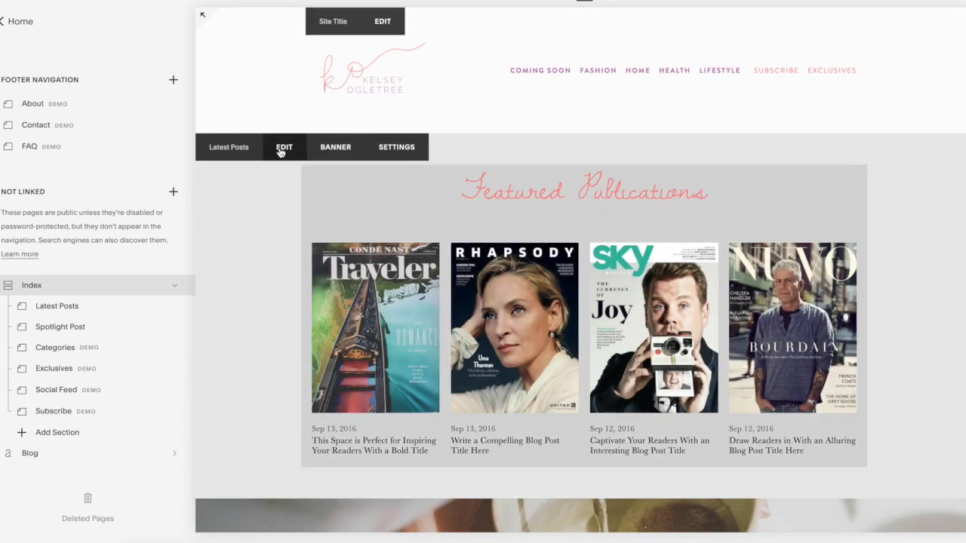
pyautogui.click(281, 149)
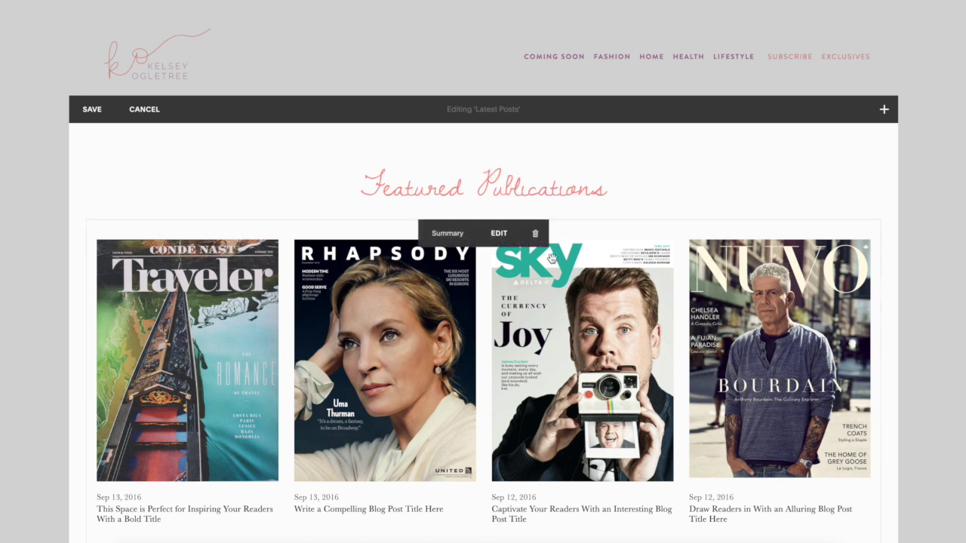
pyautogui.click(152, 112)
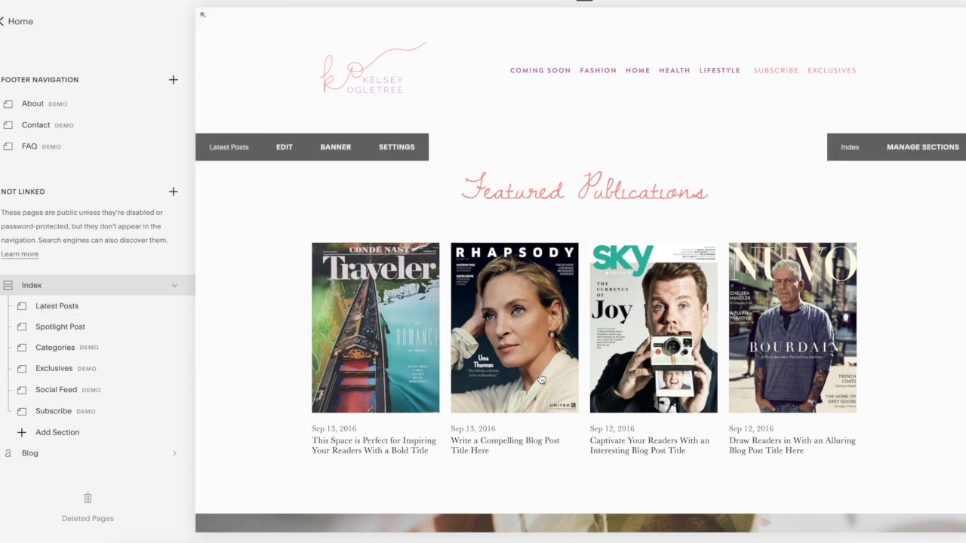
# - Scroll down to the Spotlight Post coffee-cup banner and start editing it
pyautogui.scroll(-10, 540, 373)
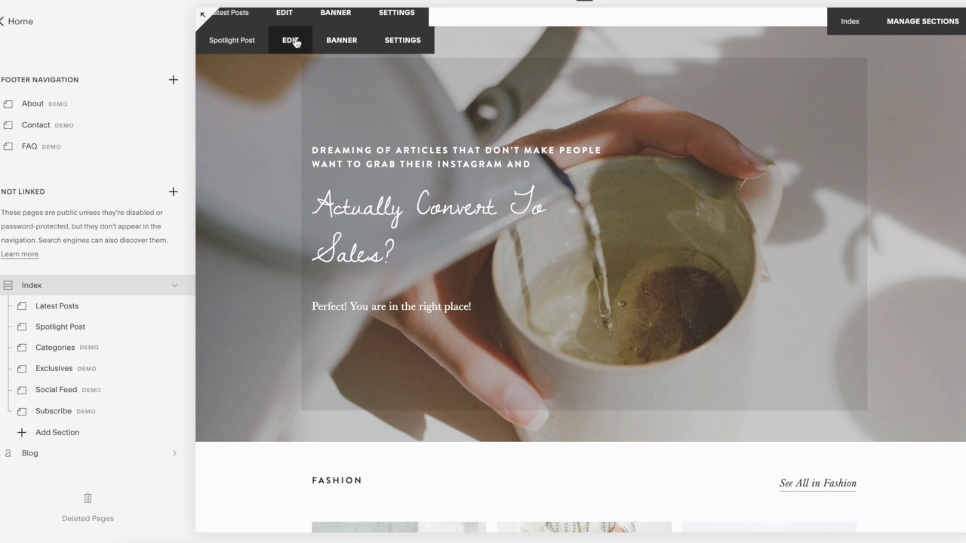
pyautogui.click(290, 41)
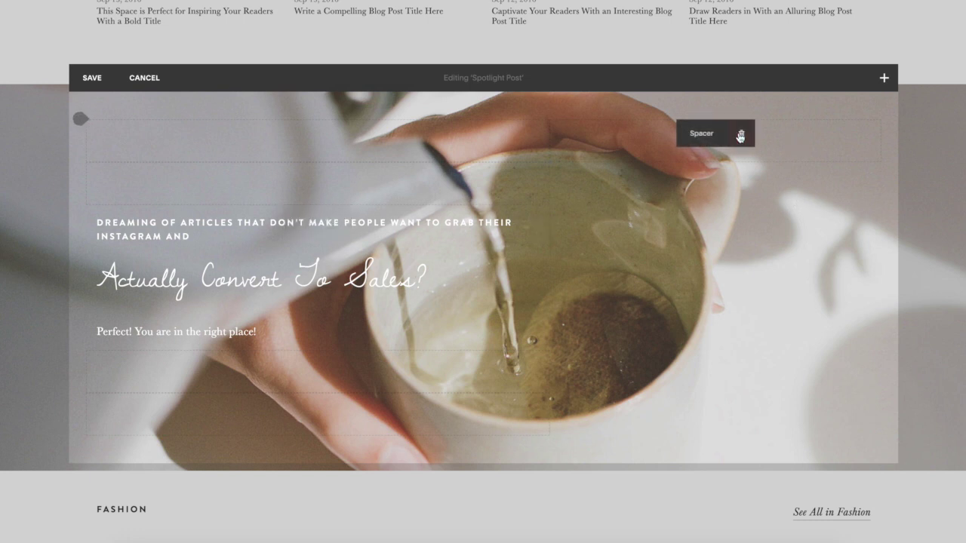
# - Delete the existing spacer block from the Spotlight Post banner
pyautogui.click(740, 136)
pyautogui.click(797, 177)
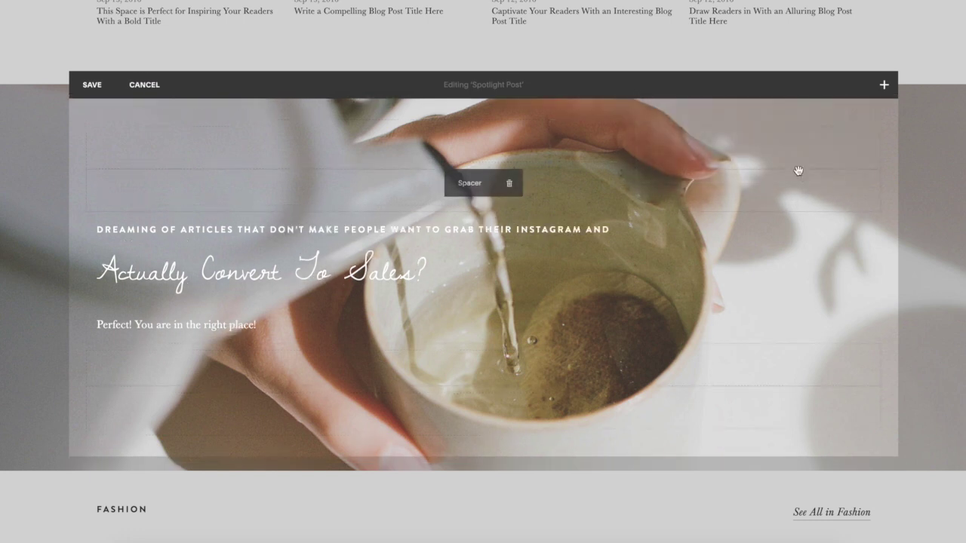
pyautogui.click(368, 232)
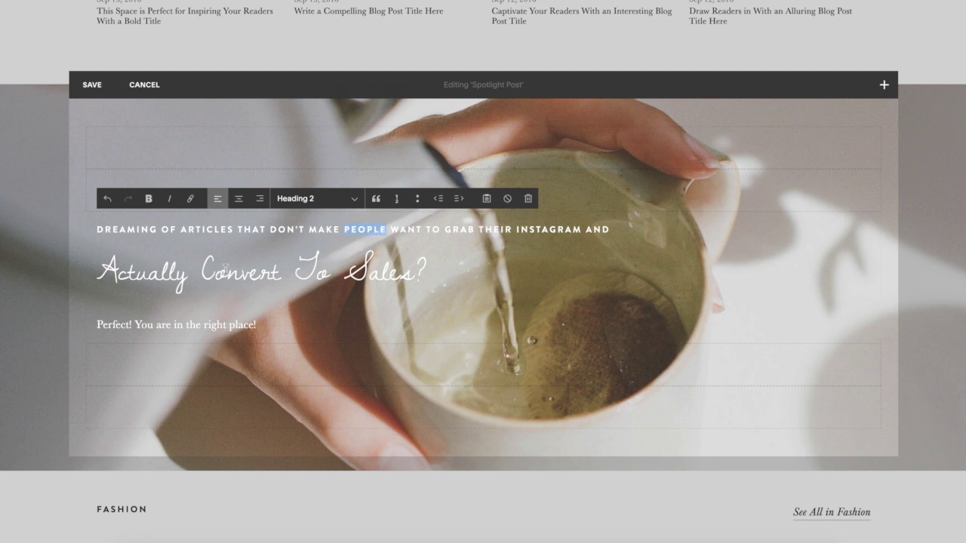
pyautogui.click(174, 325)
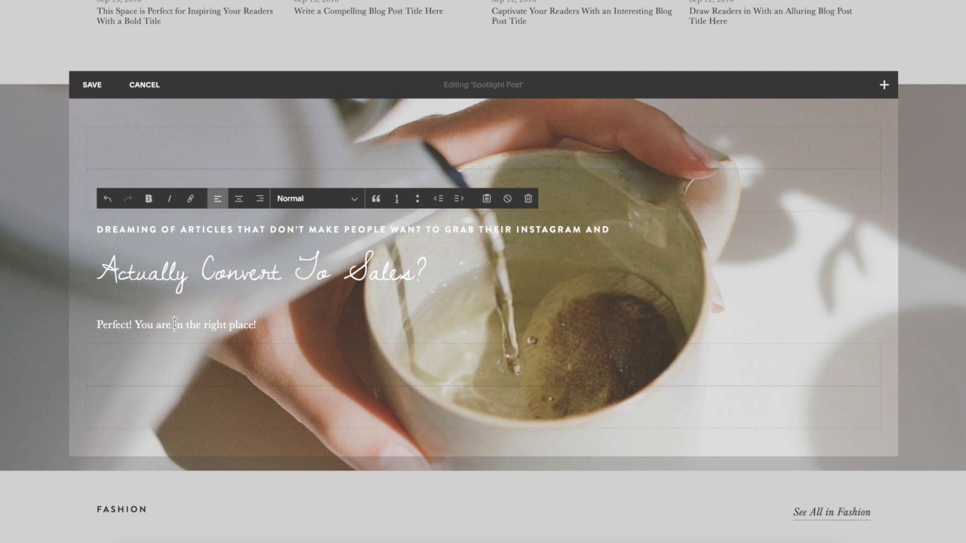
# - Place a new Spacer block in the banner's top-right, redoing a misplaced first attempt
pyautogui.click(886, 88)
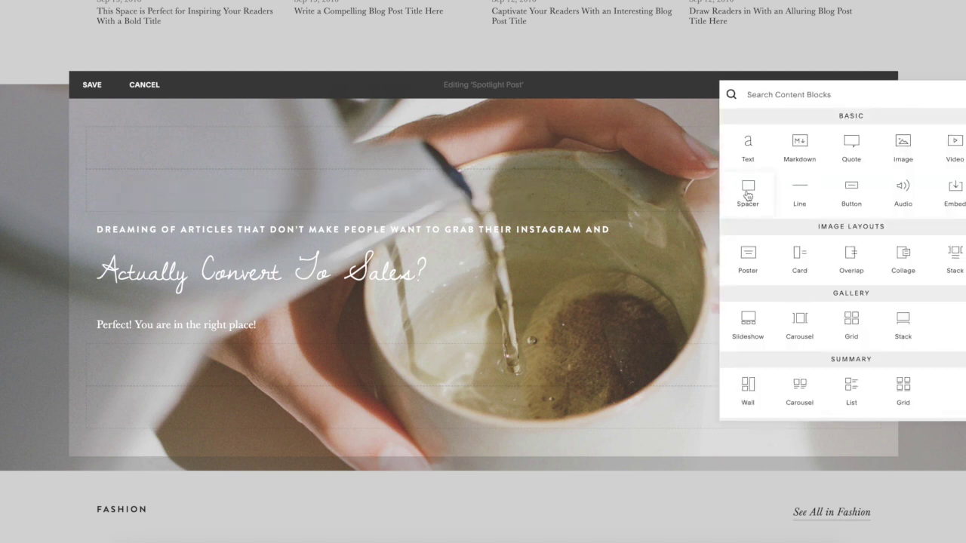
pyautogui.moveTo(746, 195); pyautogui.dragTo(867, 147)
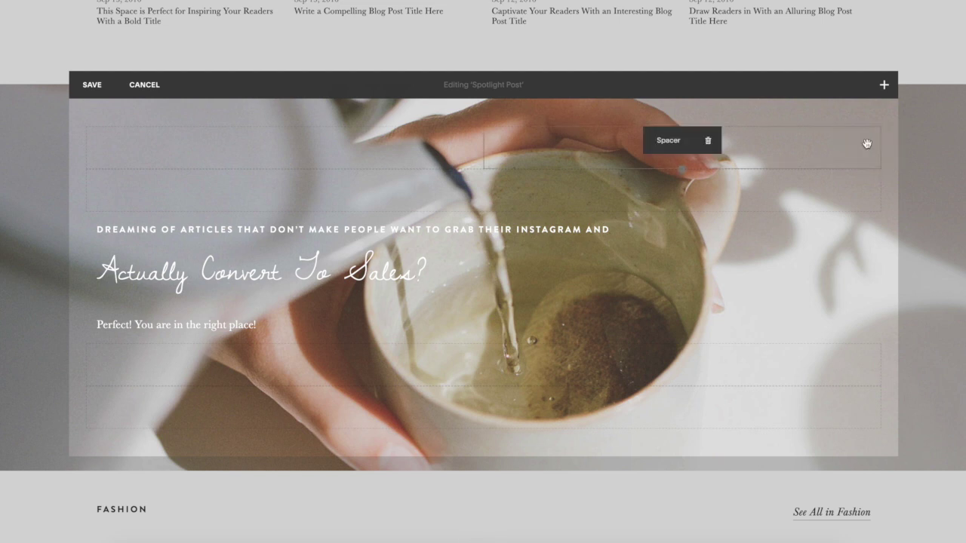
pyautogui.click(709, 142)
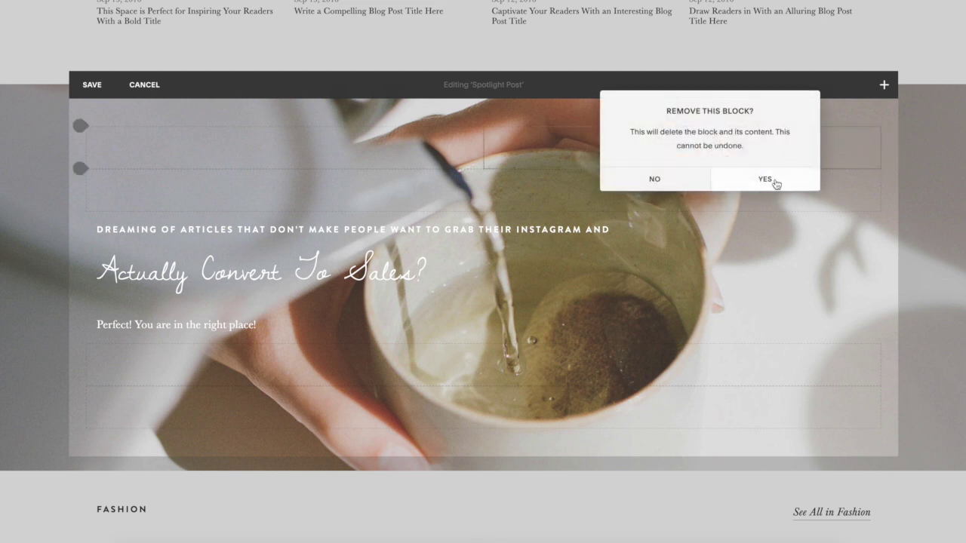
pyautogui.click(767, 181)
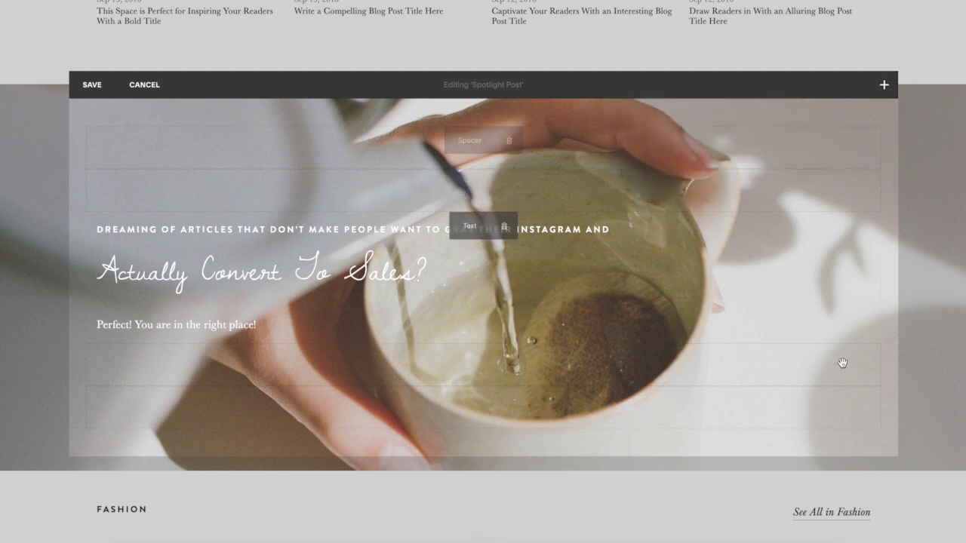
pyautogui.click(883, 84)
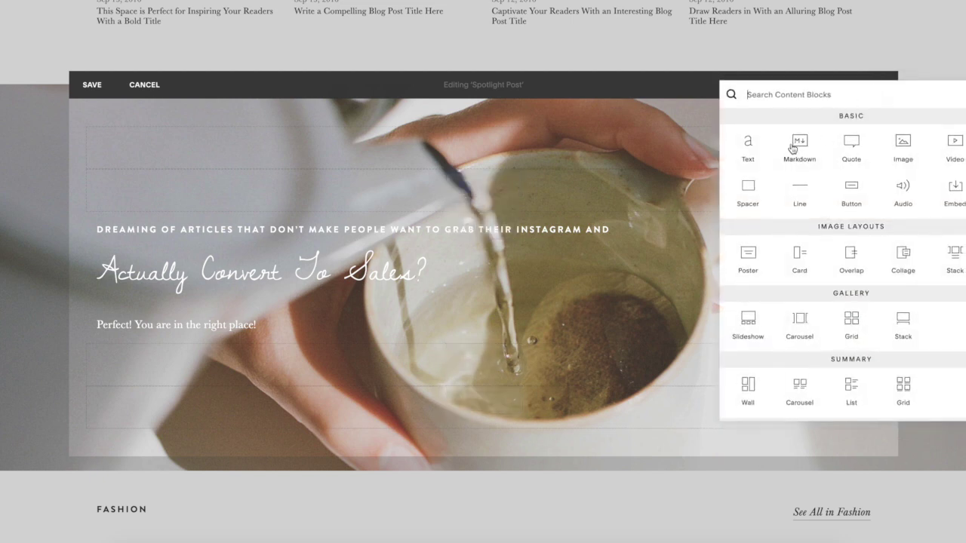
pyautogui.moveTo(755, 187); pyautogui.dragTo(896, 199)
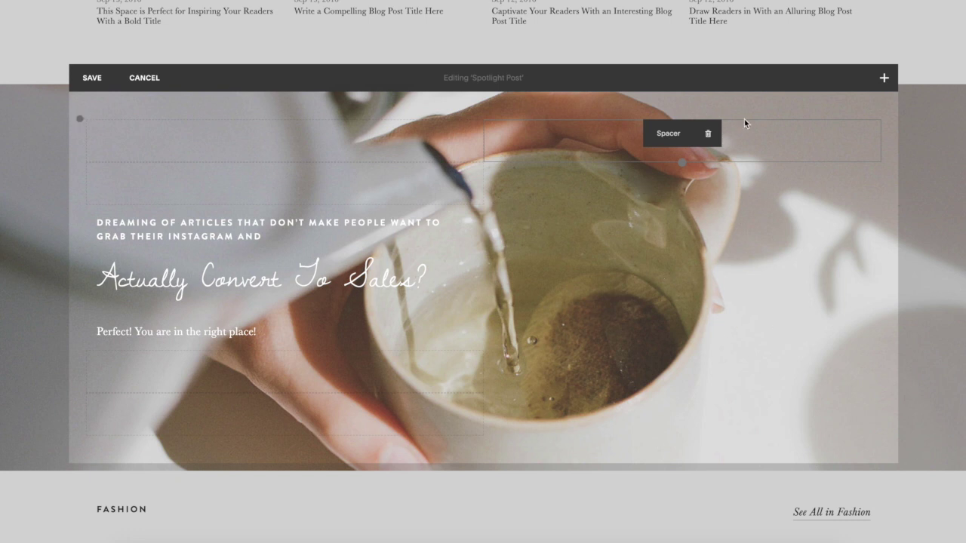
# - Add an Image block beside the banner text using a stock mountain lake photo
pyautogui.click(883, 77)
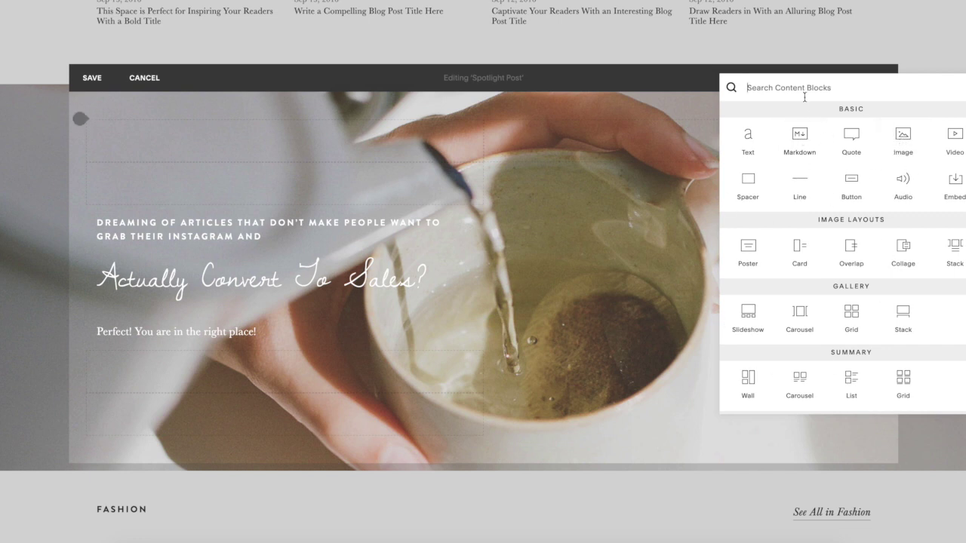
pyautogui.write('inst')
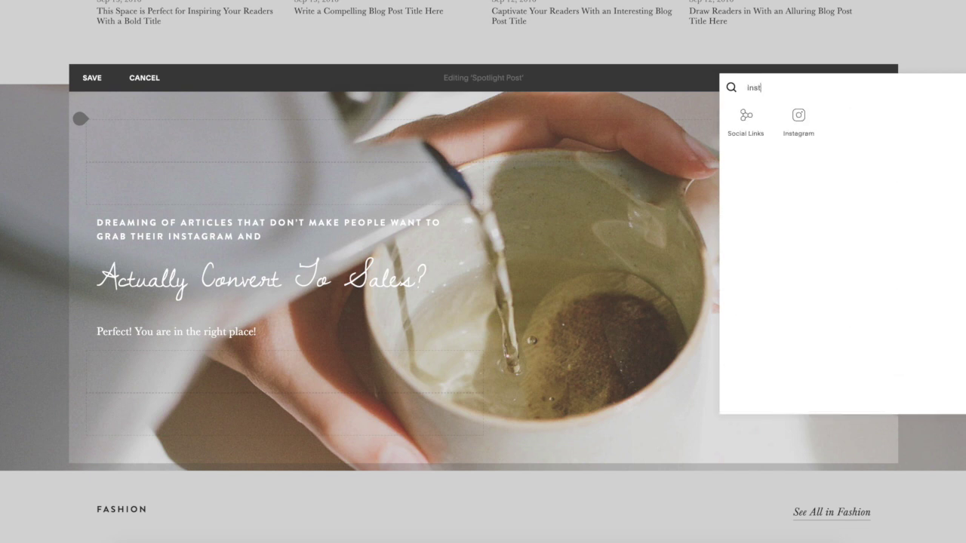
pyautogui.press('BackSpace')
pyautogui.press('BackSpace')
pyautogui.press('BackSpace')
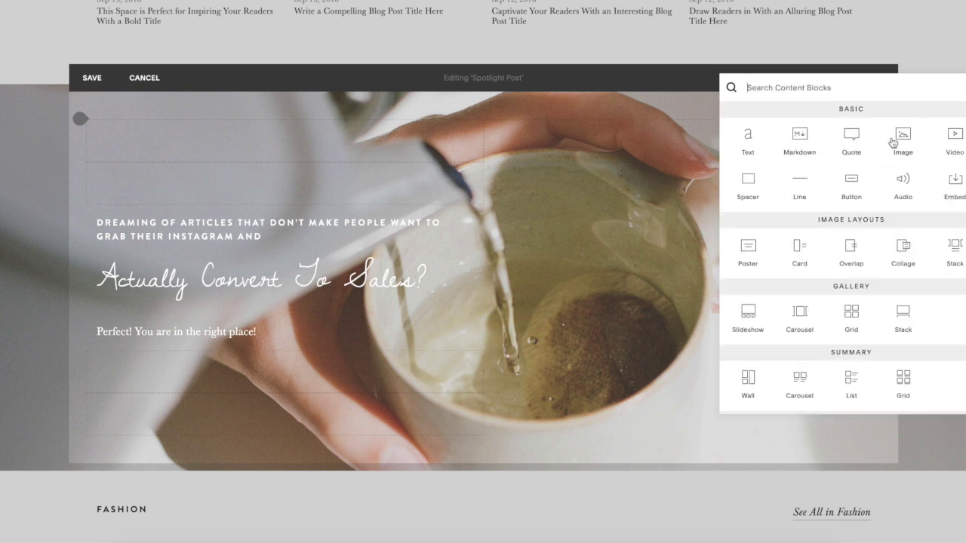
pyautogui.moveTo(905, 141); pyautogui.dragTo(758, 154)
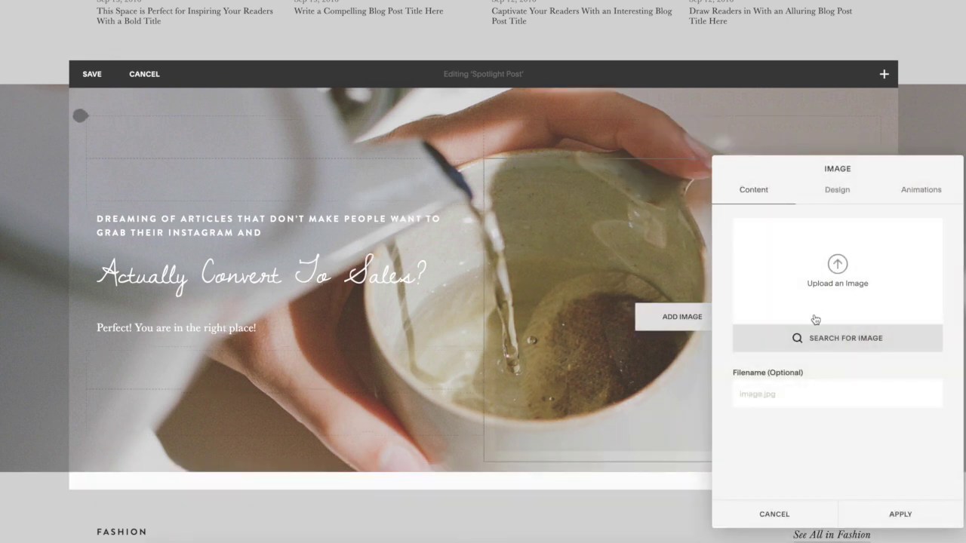
pyautogui.click(830, 337)
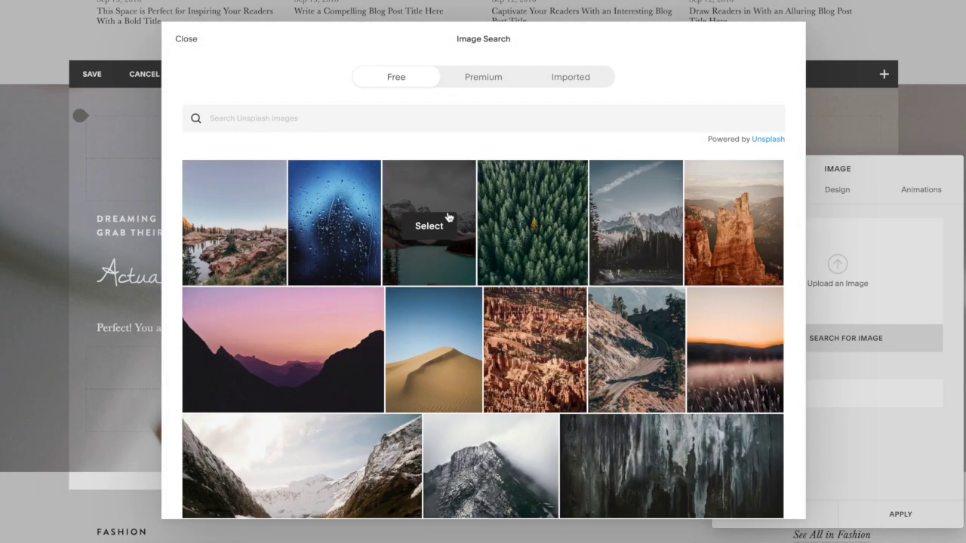
pyautogui.click(447, 218)
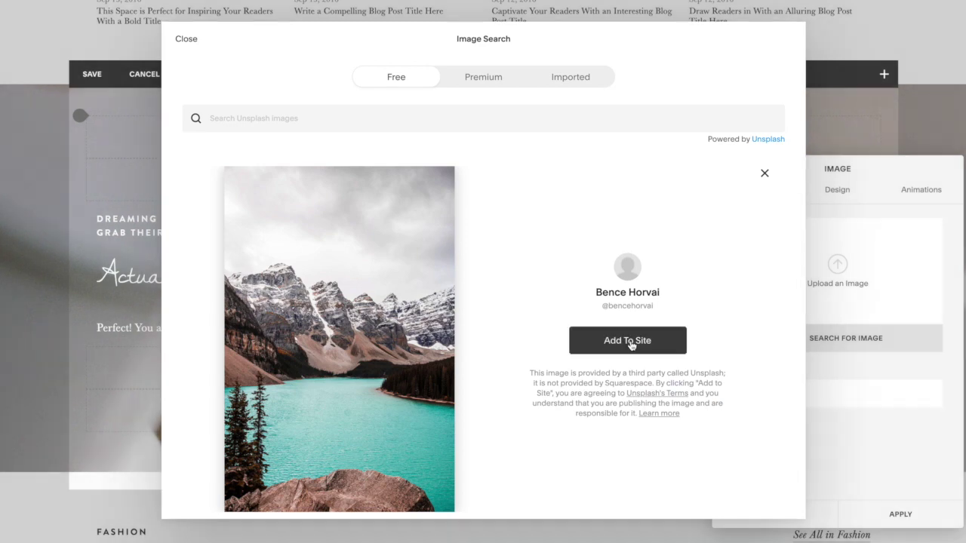
pyautogui.click(625, 340)
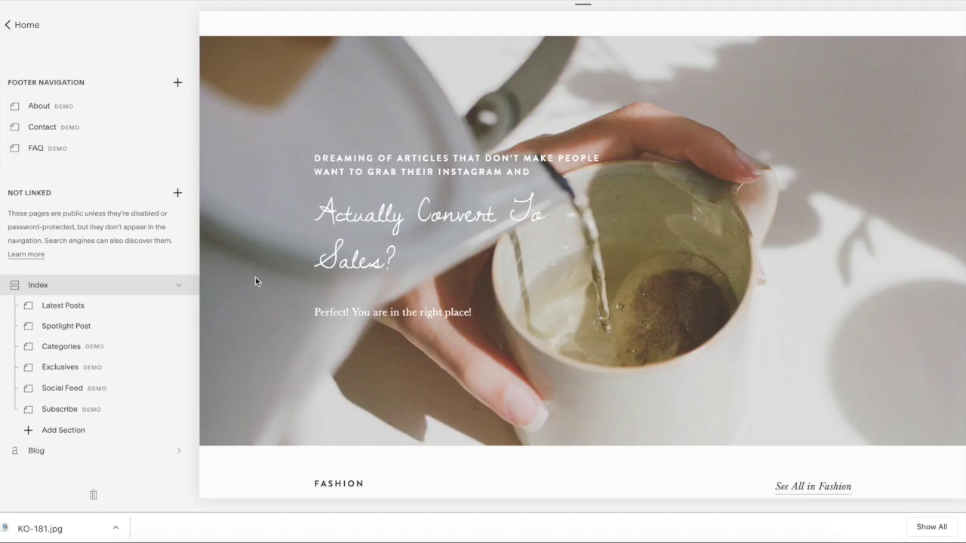
# - Remove the banner's coffee-cup image and browse Downloads for the KO-181.jpg replacement
pyautogui.scroll(3, 659, 187)
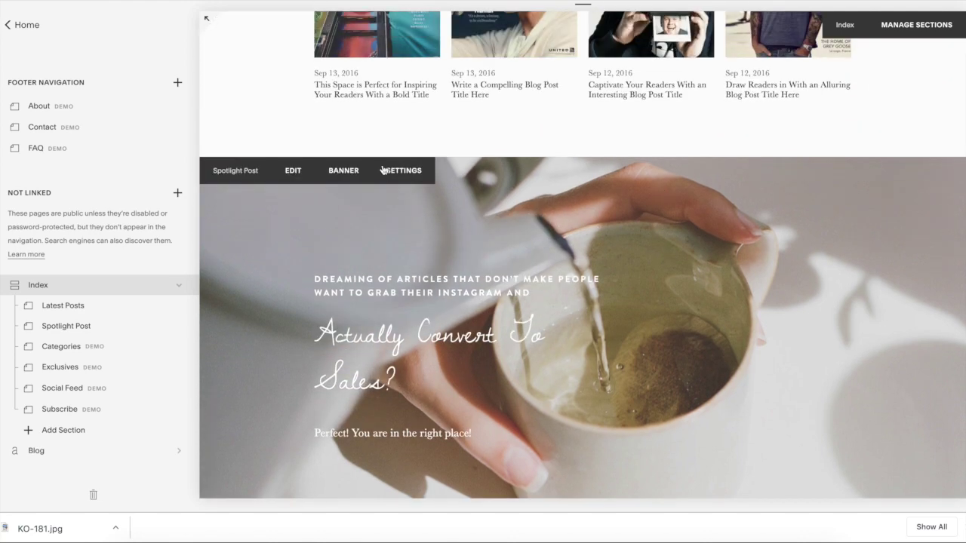
pyautogui.scroll(-2, 352, 195)
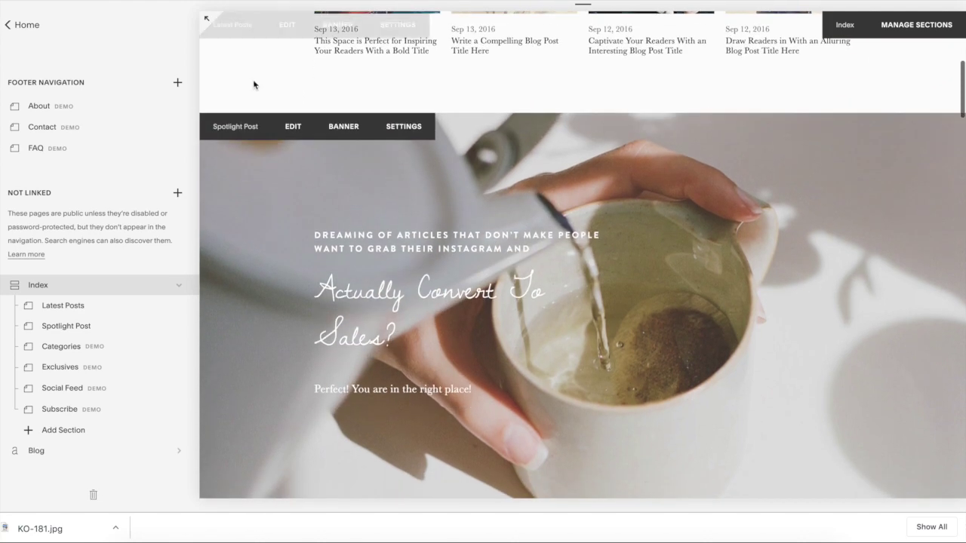
pyautogui.click(341, 130)
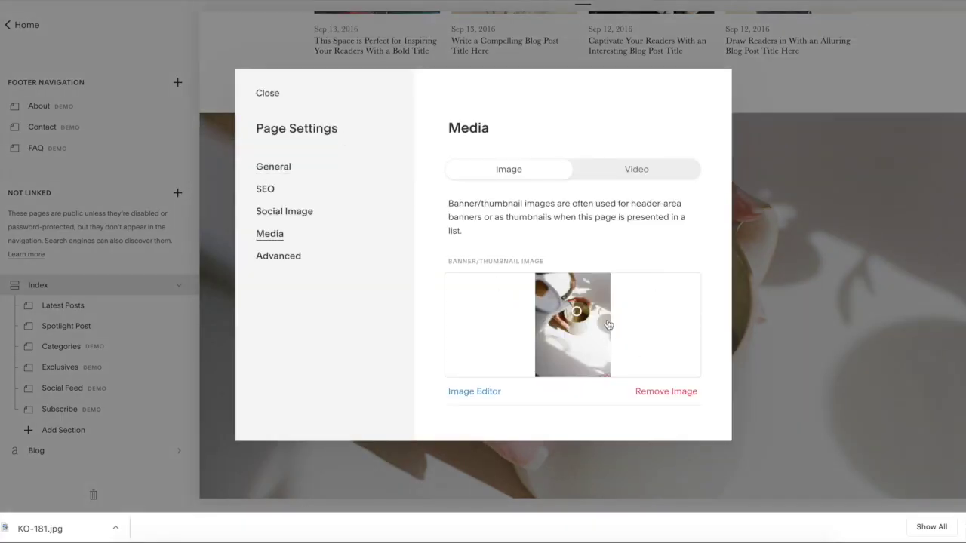
pyautogui.click(666, 391)
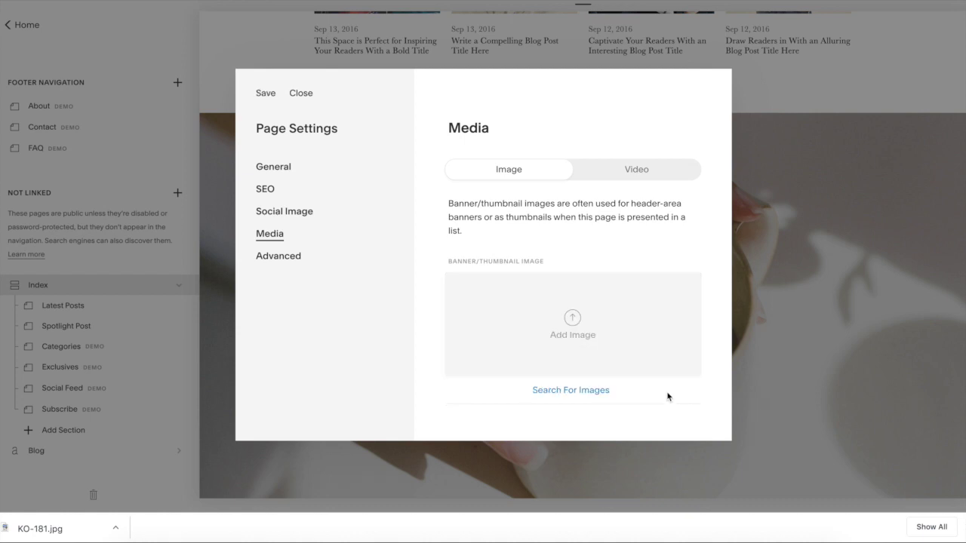
pyautogui.click(575, 330)
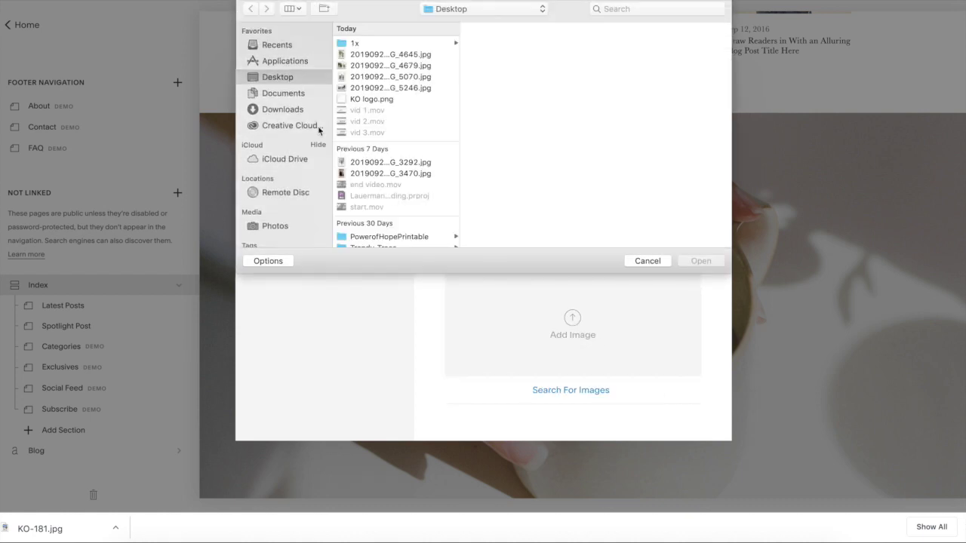
pyautogui.click(295, 112)
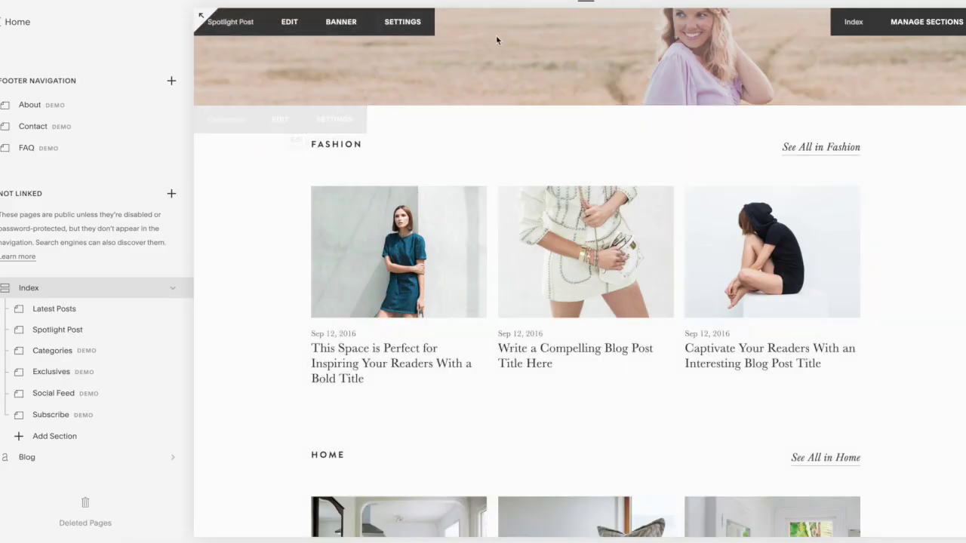
pyautogui.scroll(5, 495, 35)
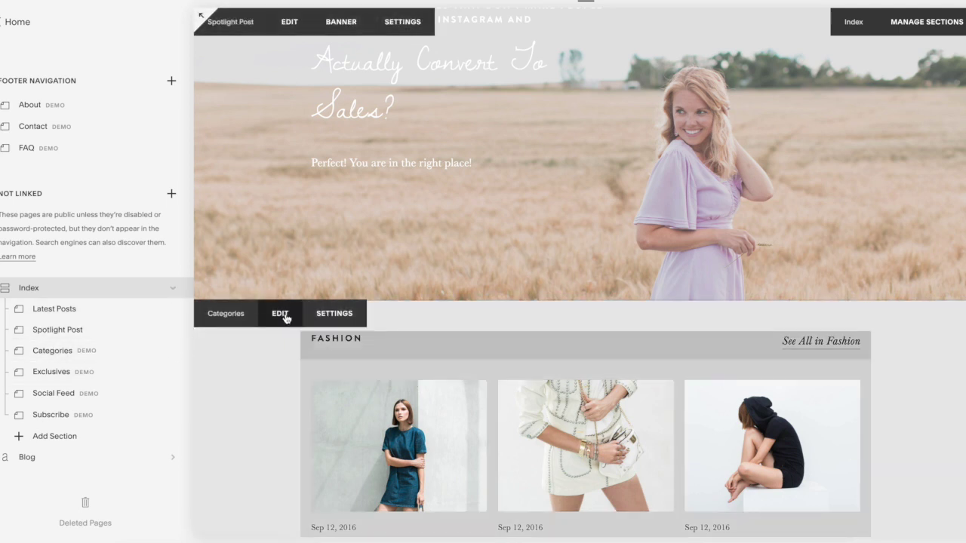
# - Edit the Categories section and drop a Gallery Grid block above the Fashion posts
pyautogui.click(284, 316)
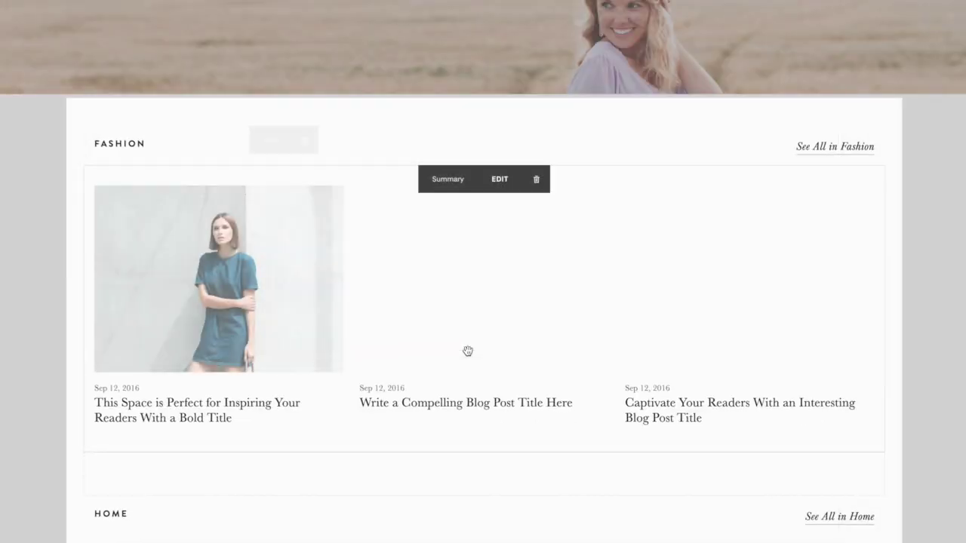
pyautogui.scroll(-20, 467, 351)
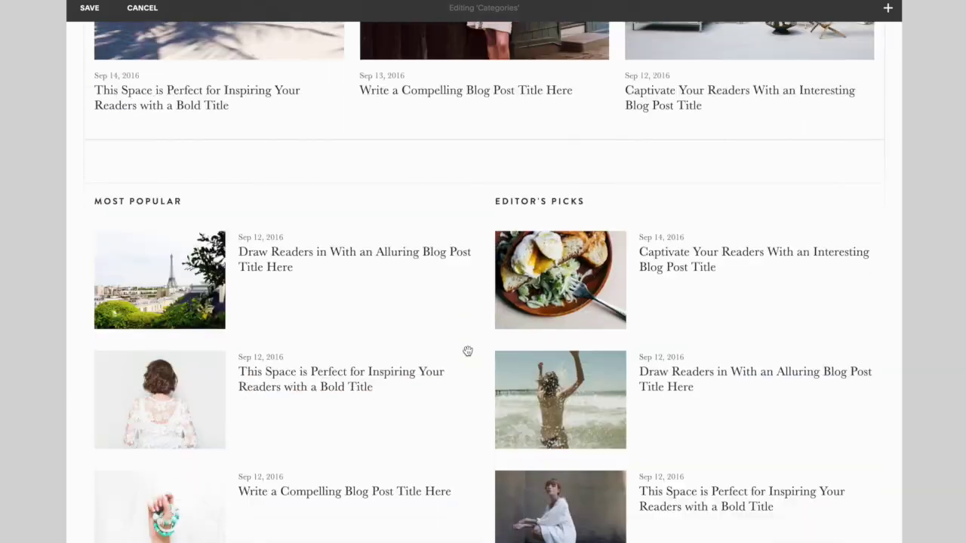
pyautogui.scroll(20, 467, 350)
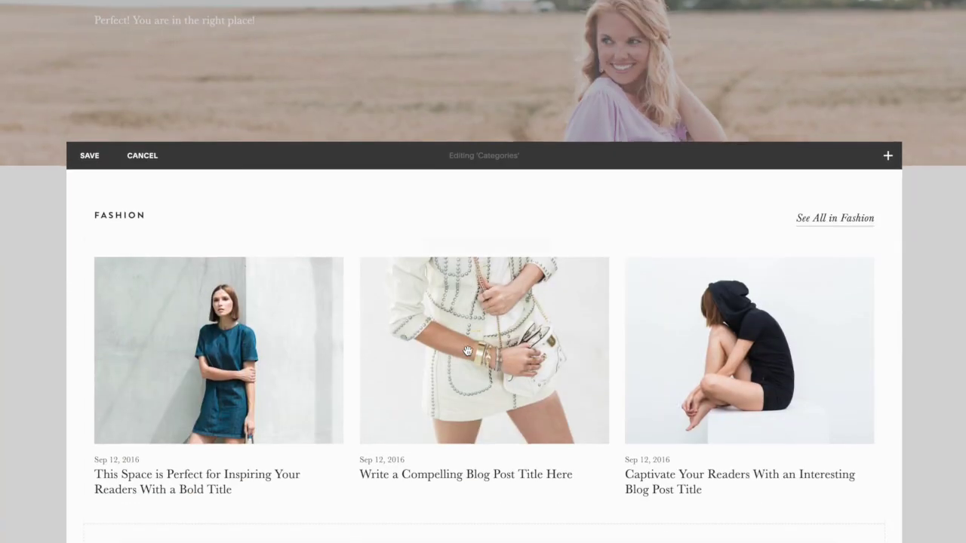
pyautogui.click(887, 156)
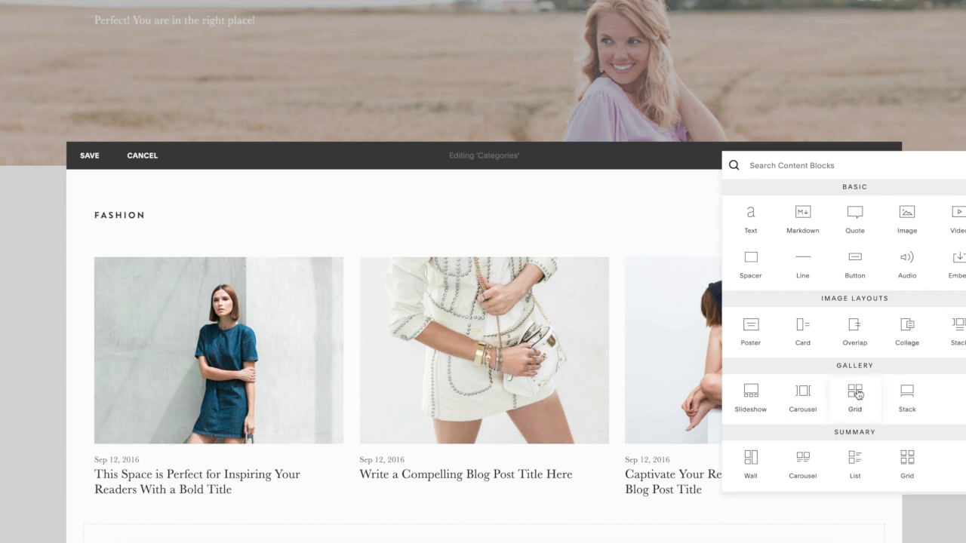
pyautogui.moveTo(857, 394); pyautogui.dragTo(615, 191)
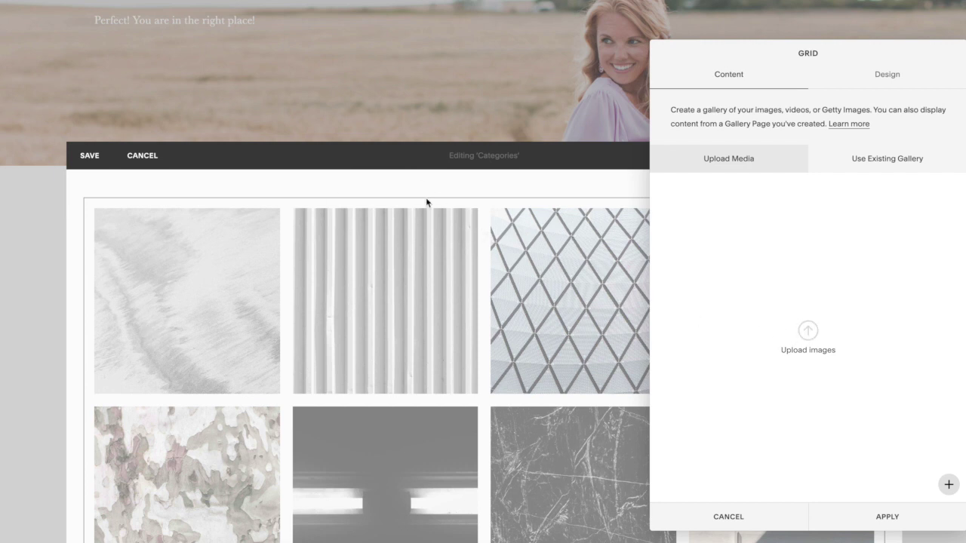
# - Set the gallery grid to 6 thumbnails per row with image padding of 18
pyautogui.click(891, 75)
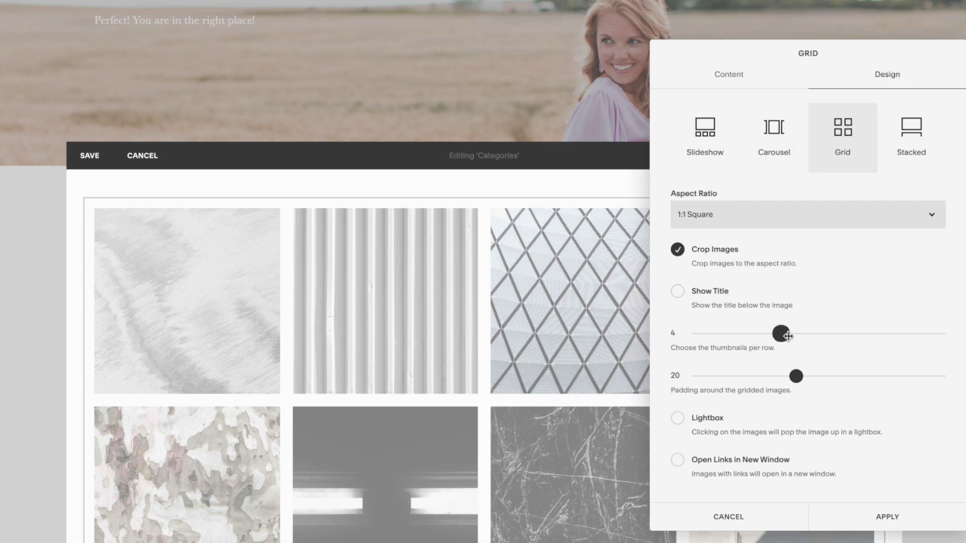
pyautogui.moveTo(789, 335); pyautogui.dragTo(840, 333)
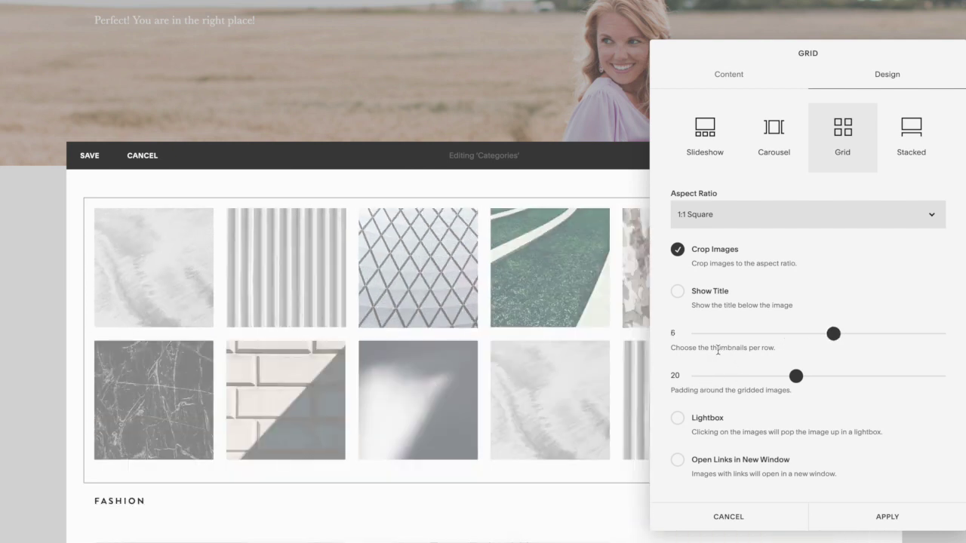
pyautogui.moveTo(795, 376); pyautogui.dragTo(820, 388)
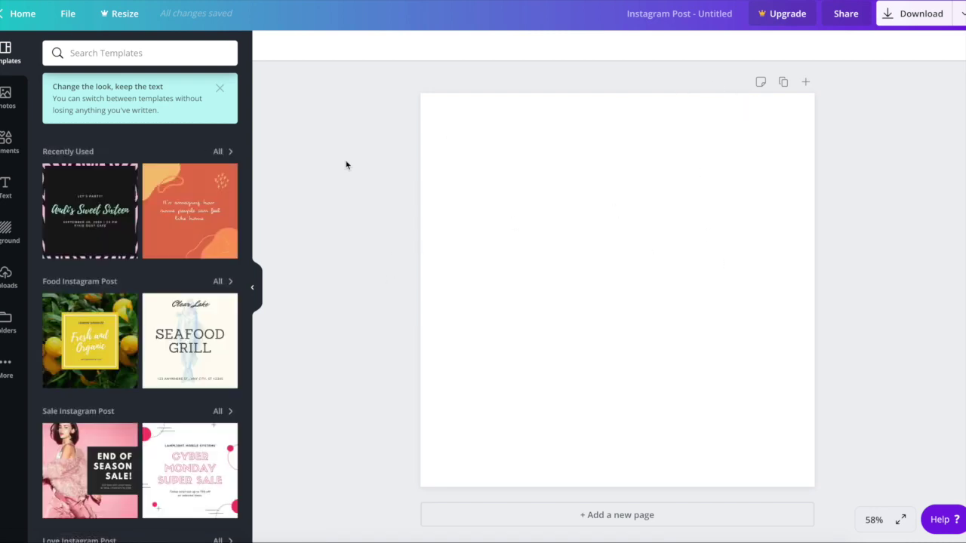
# - Add a square, stretch it into a wide rectangle near the bottom, and fill it purple
pyautogui.click(8, 143)
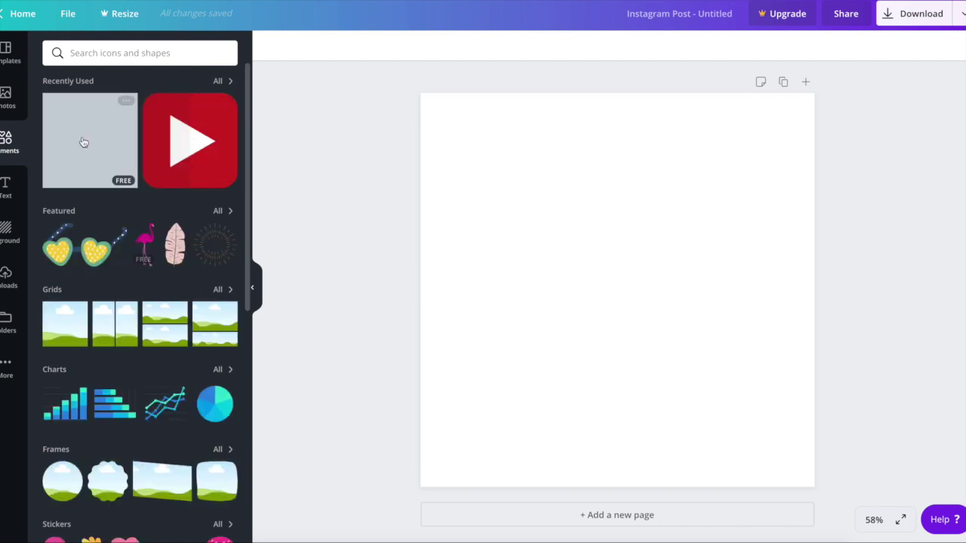
pyautogui.click(83, 142)
pyautogui.moveTo(617, 133); pyautogui.dragTo(616, 328)
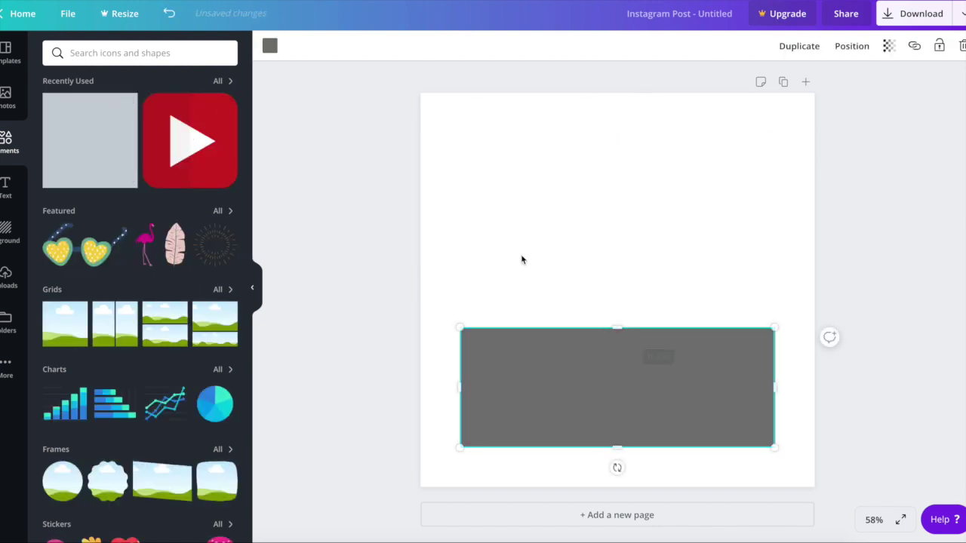
pyautogui.click(270, 46)
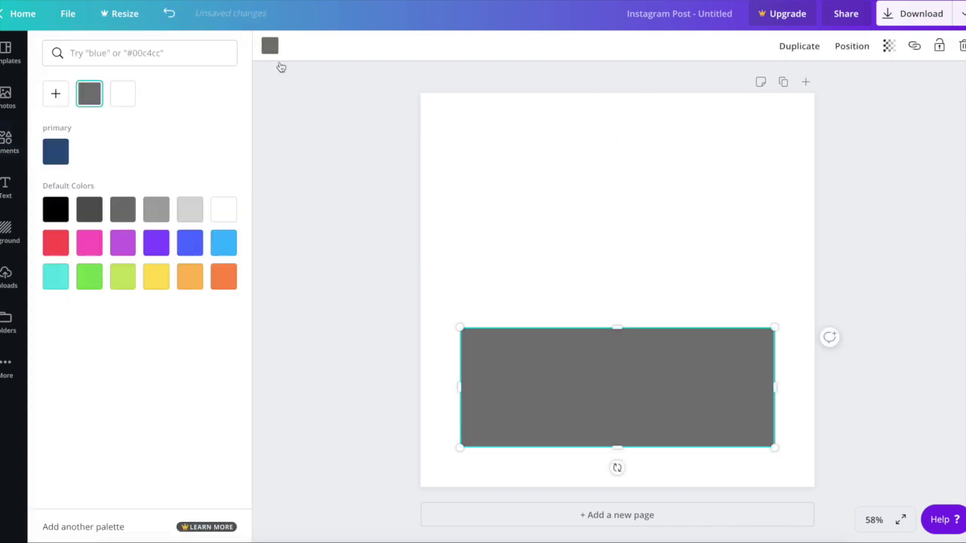
pyautogui.click(124, 243)
pyautogui.click(338, 143)
# - Add the Ice Cream Party text design and move it onto the purple rectangle
pyautogui.click(6, 187)
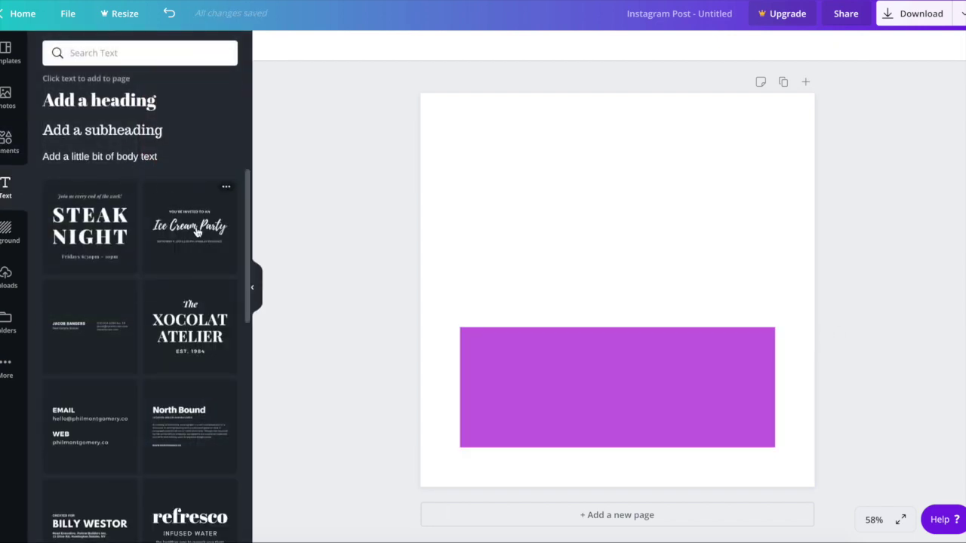
pyautogui.click(196, 231)
pyautogui.moveTo(588, 304); pyautogui.dragTo(588, 387)
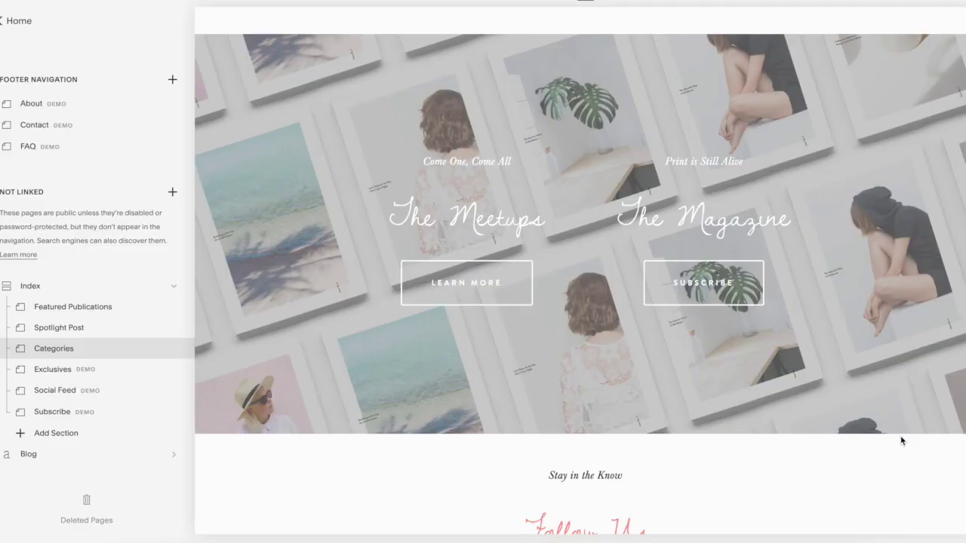
# - Scroll through the home page preview, then choose Add Section under the Index
pyautogui.scroll(-15, 900, 440)
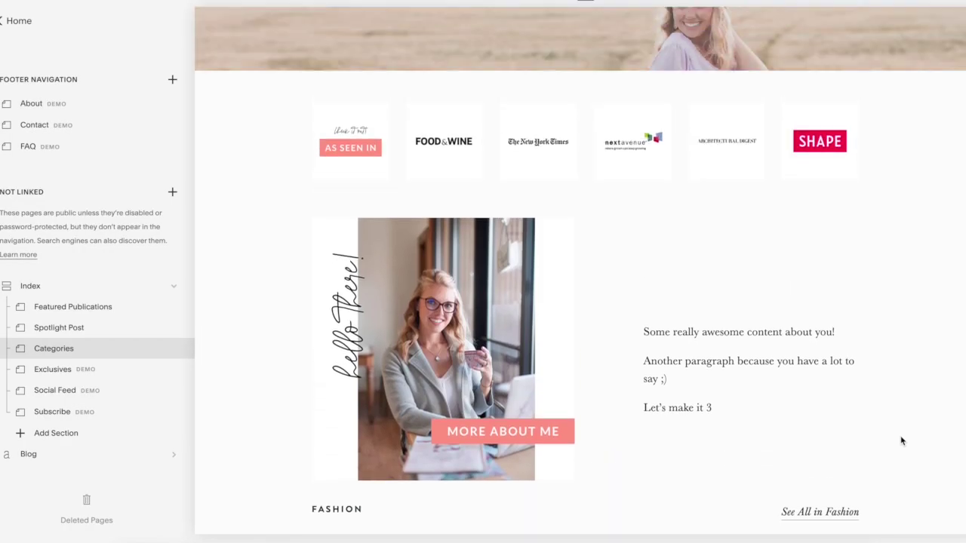
pyautogui.scroll(-10, 901, 441)
pyautogui.scroll(3, 900, 435)
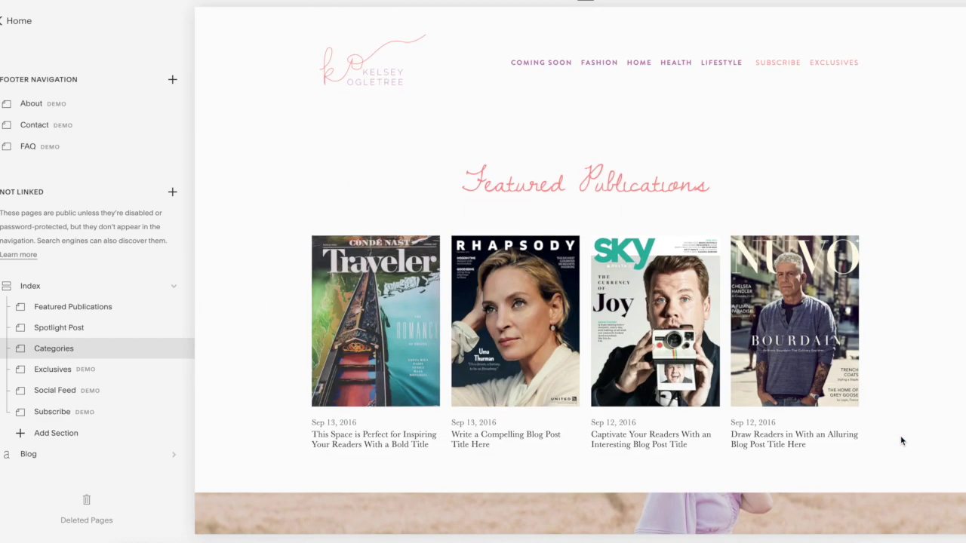
pyautogui.scroll(-3, 900, 436)
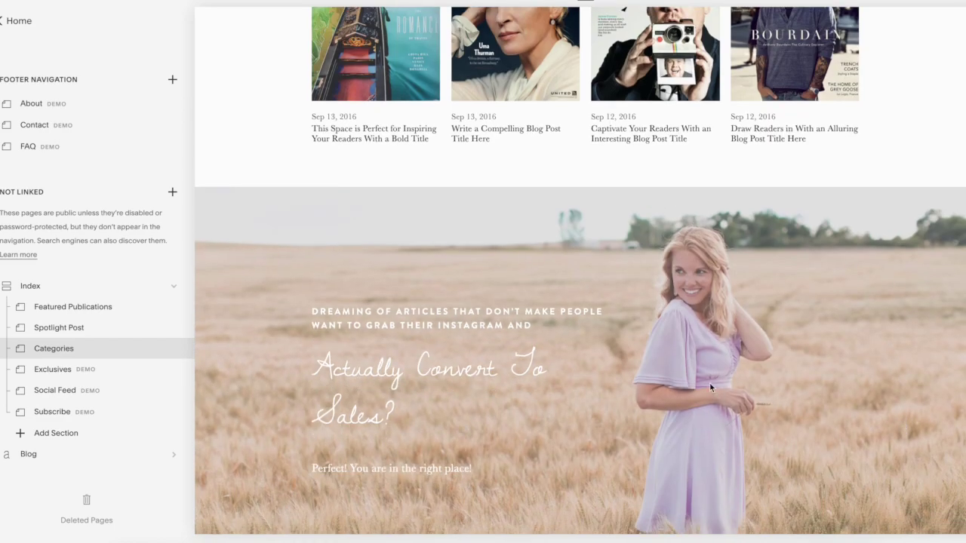
pyautogui.scroll(-8, 709, 383)
pyautogui.scroll(3, 710, 387)
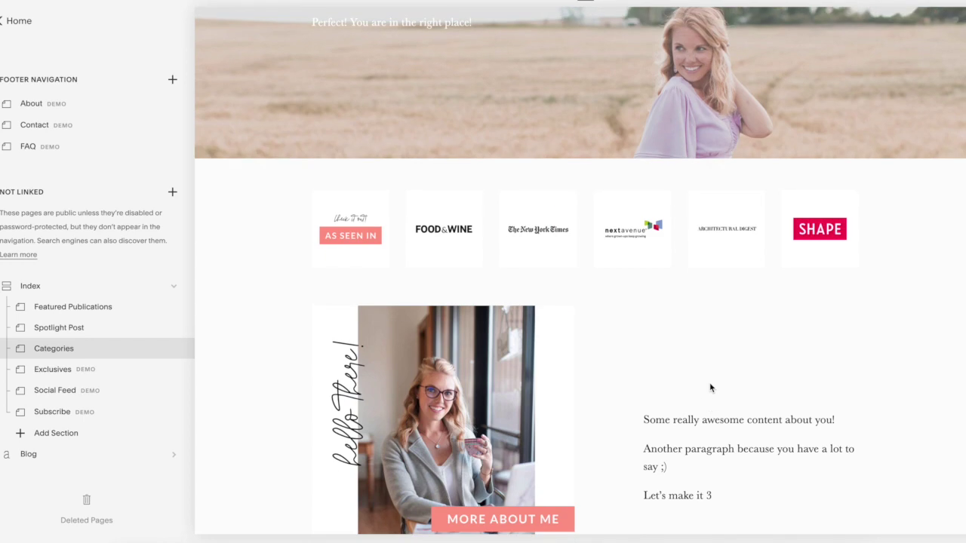
pyautogui.scroll(-8, 525, 428)
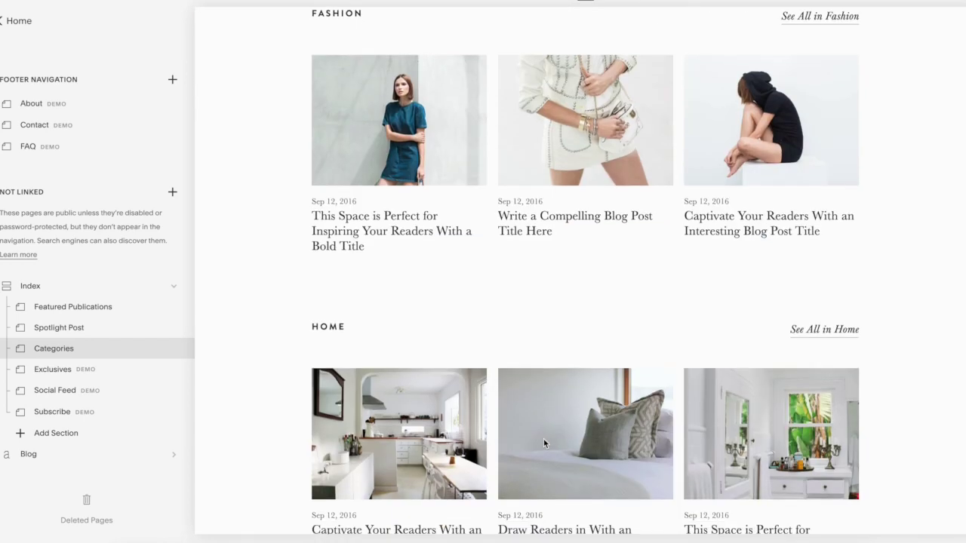
pyautogui.scroll(-15, 617, 392)
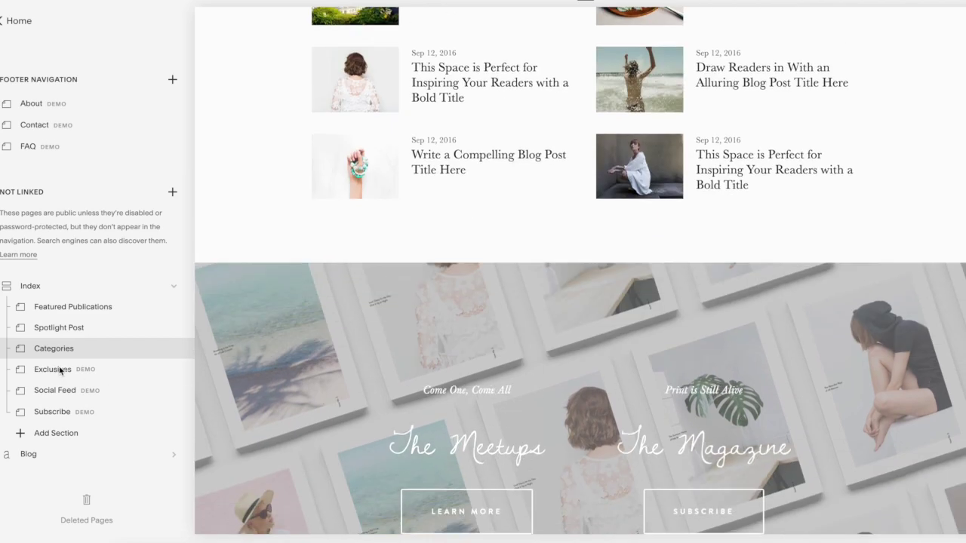
pyautogui.scroll(15, 411, 344)
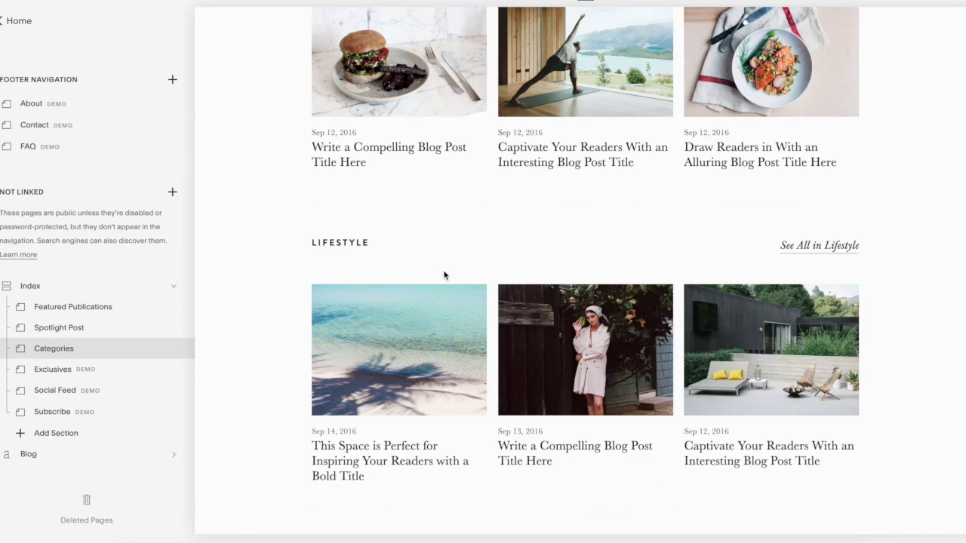
pyautogui.scroll(1, 444, 276)
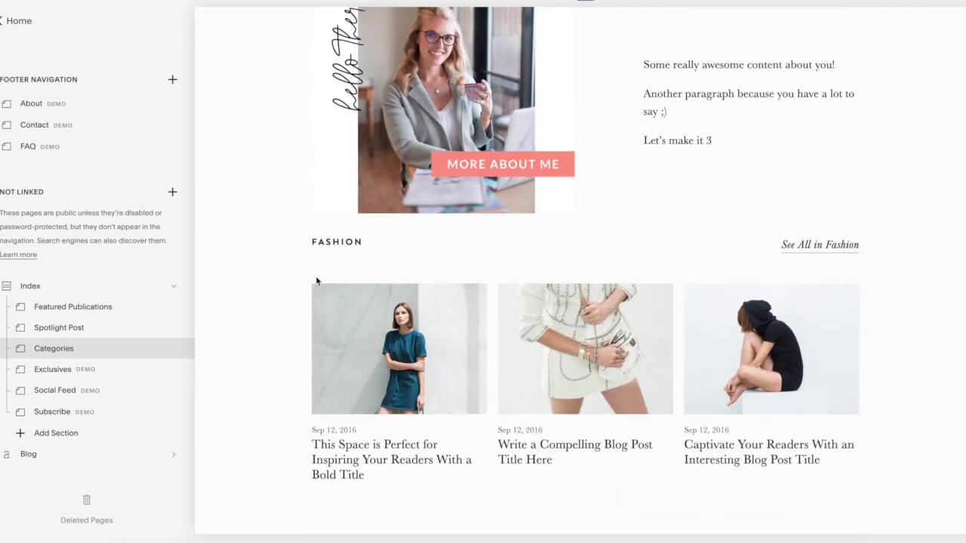
pyautogui.scroll(5, 453, 121)
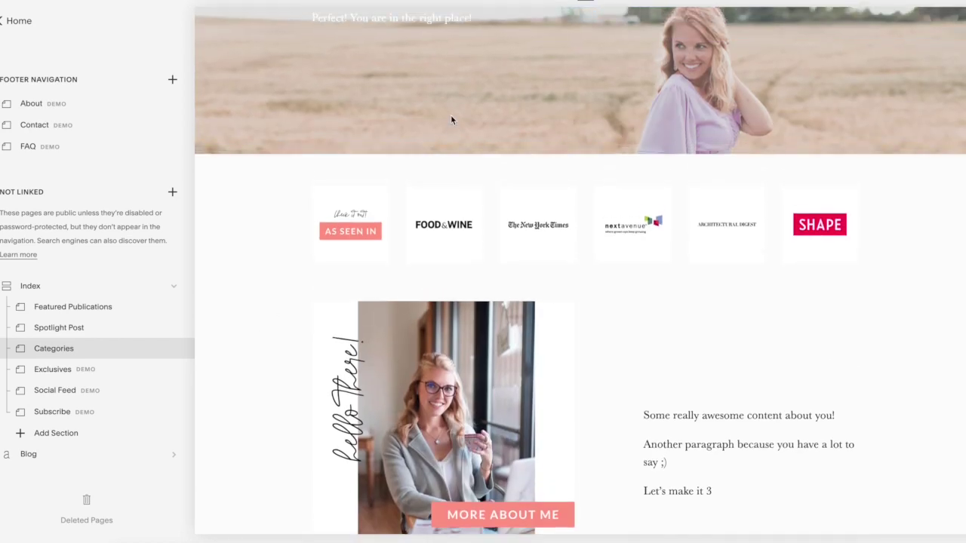
pyautogui.scroll(-4, 482, 213)
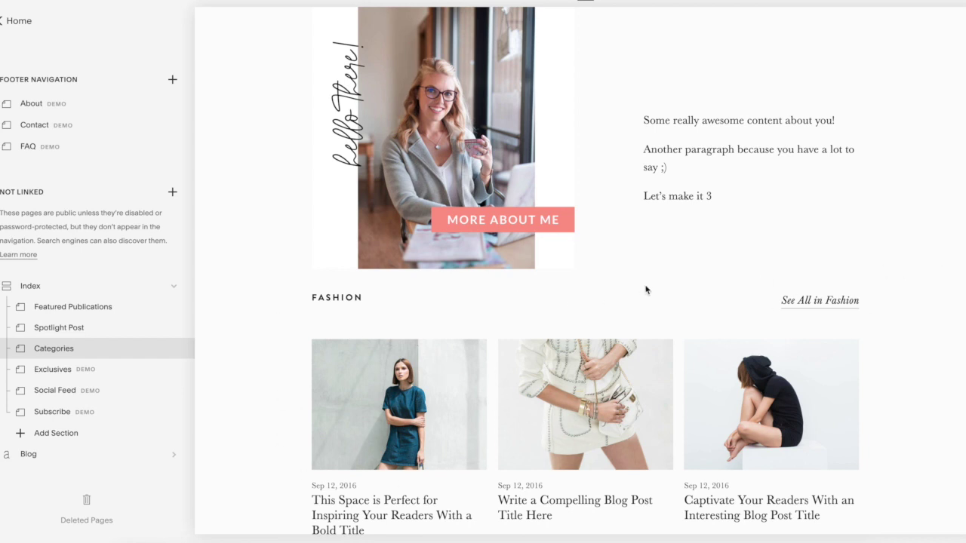
pyautogui.scroll(4, 701, 68)
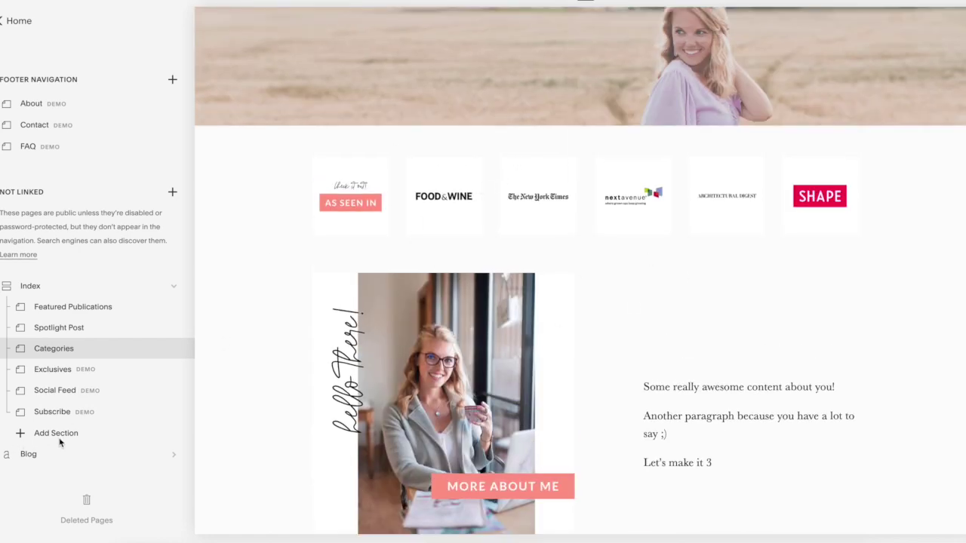
pyautogui.scroll(-1, 270, 370)
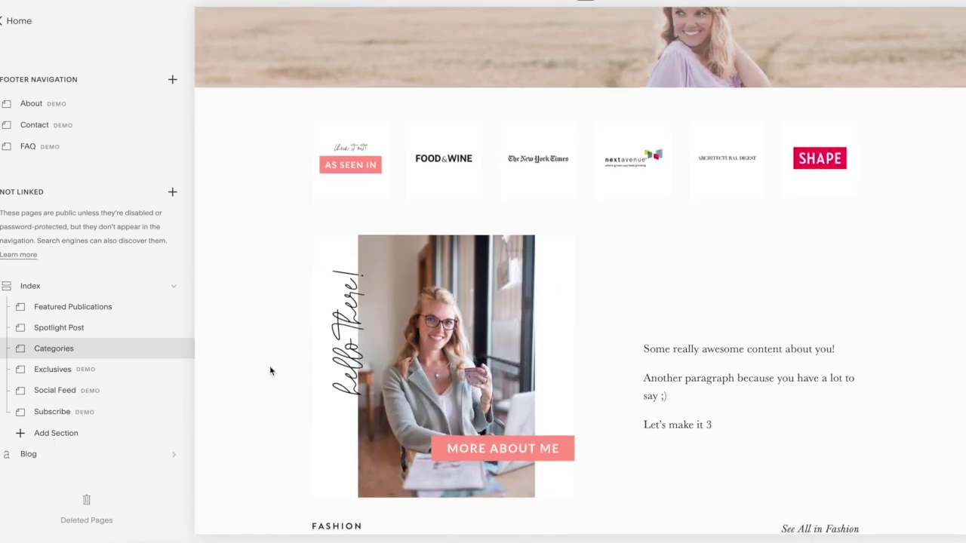
pyautogui.click(51, 436)
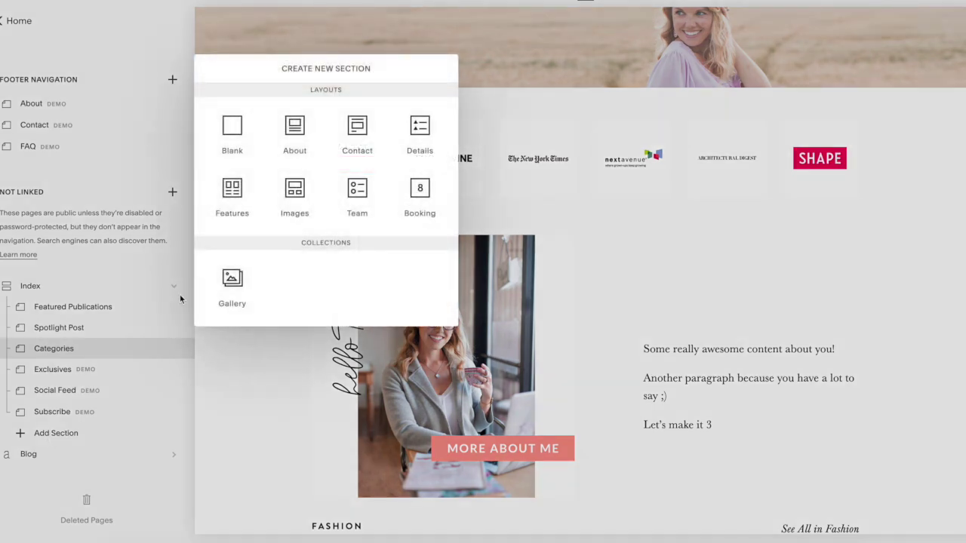
# - Add a Blank section and drag New Page between Spotlight Post and Categories
pyautogui.click(231, 134)
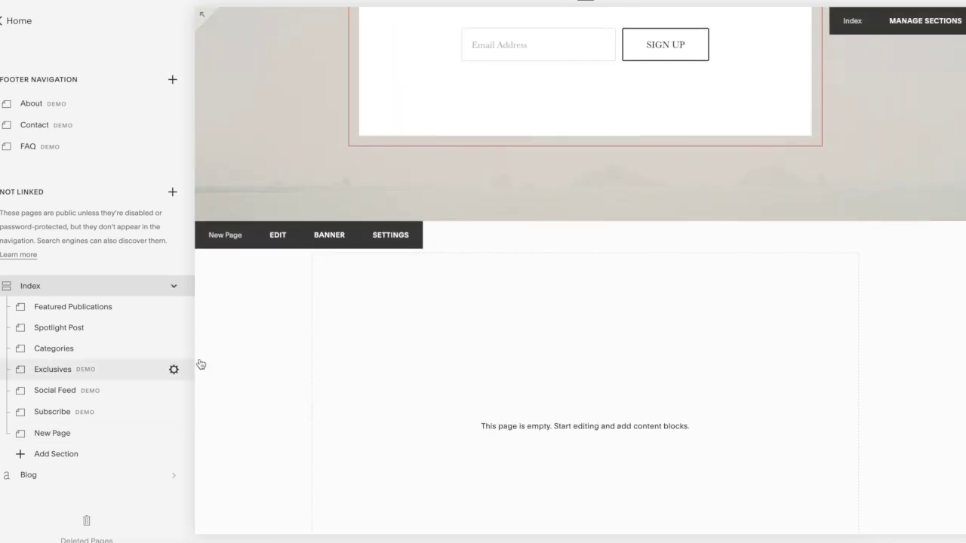
pyautogui.moveTo(57, 434); pyautogui.dragTo(65, 340)
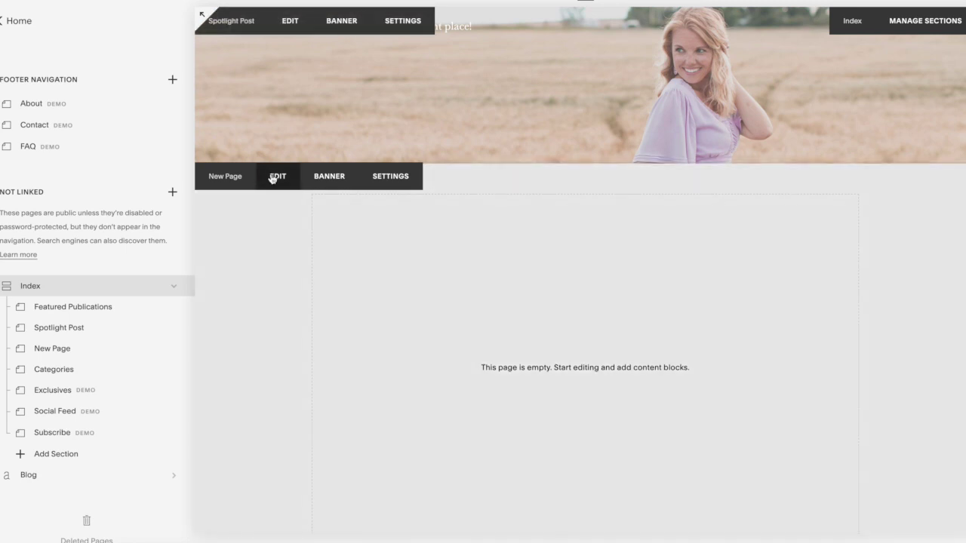
# - Insert an image block into New Page using the imported 'hello there' photo
pyautogui.click(276, 176)
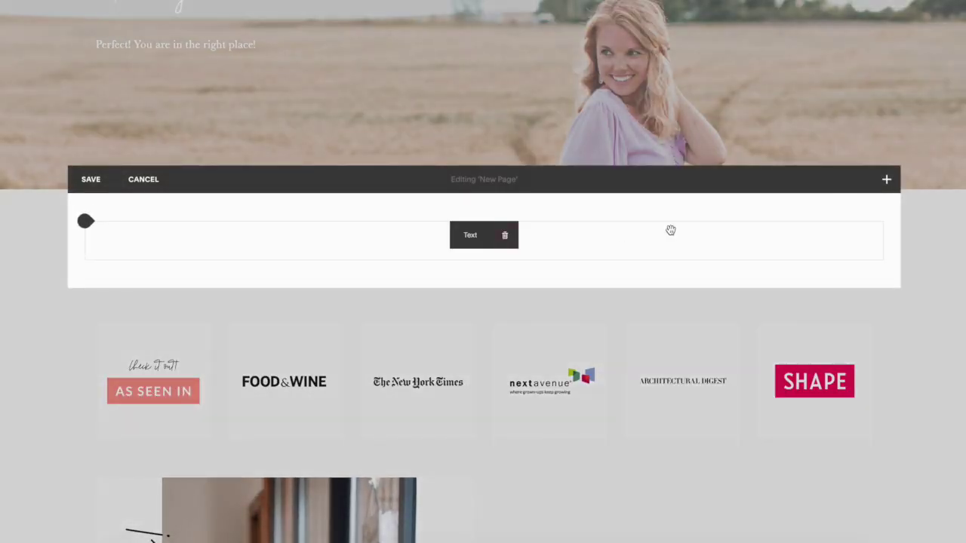
pyautogui.click(886, 178)
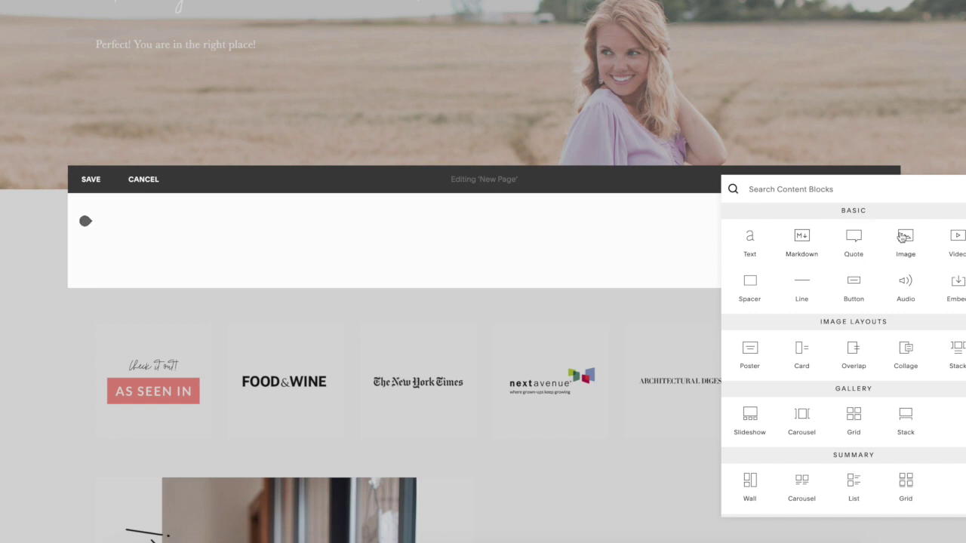
pyautogui.moveTo(904, 240); pyautogui.dragTo(341, 260)
pyautogui.click(836, 343)
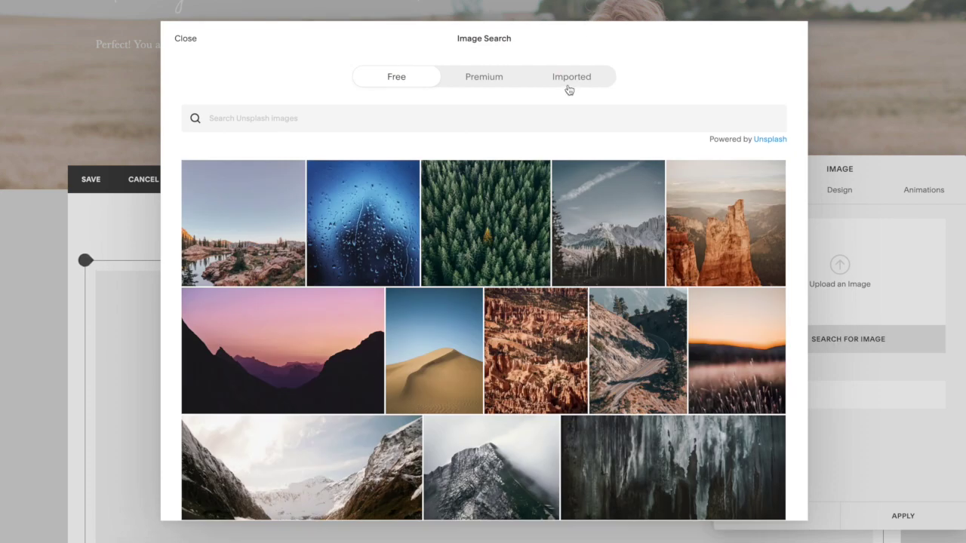
pyautogui.click(569, 90)
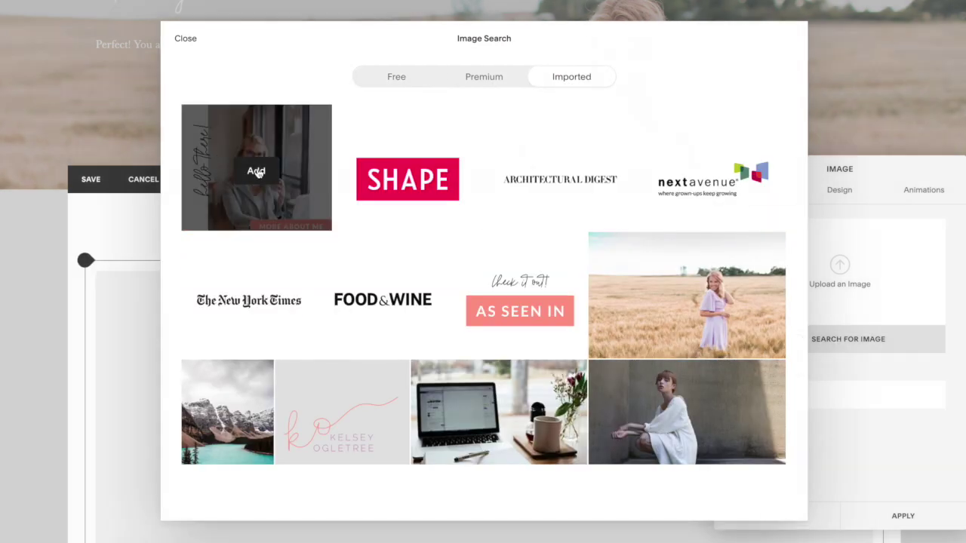
pyautogui.click(200, 183)
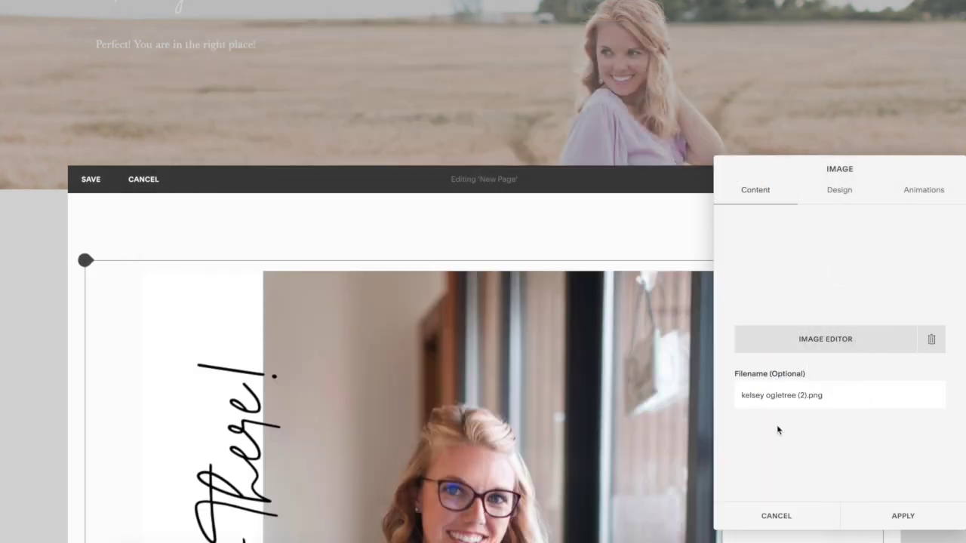
pyautogui.click(909, 516)
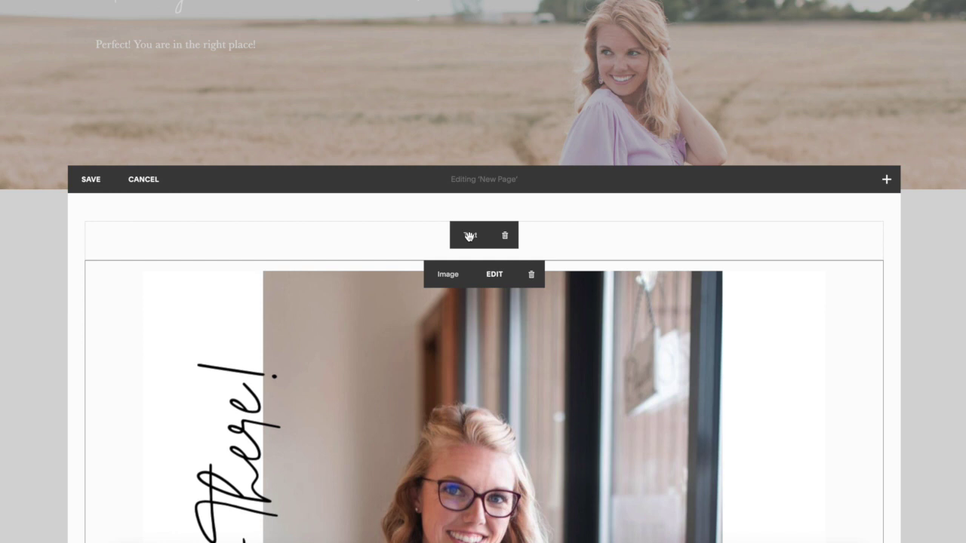
# - Move the empty block beside the photo, type 'erewjrhjregklj' in it, and save the section
pyautogui.moveTo(468, 236); pyautogui.dragTo(874, 303)
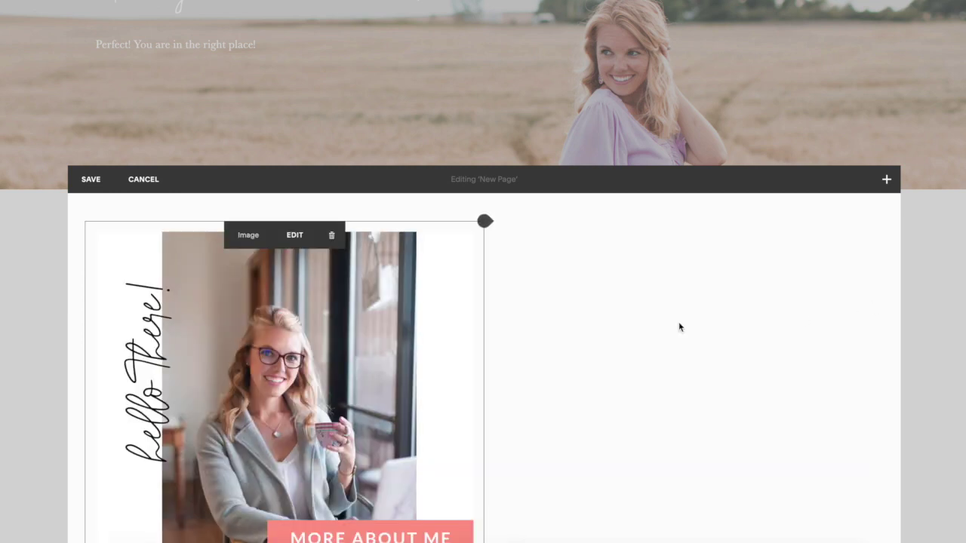
pyautogui.click(614, 249)
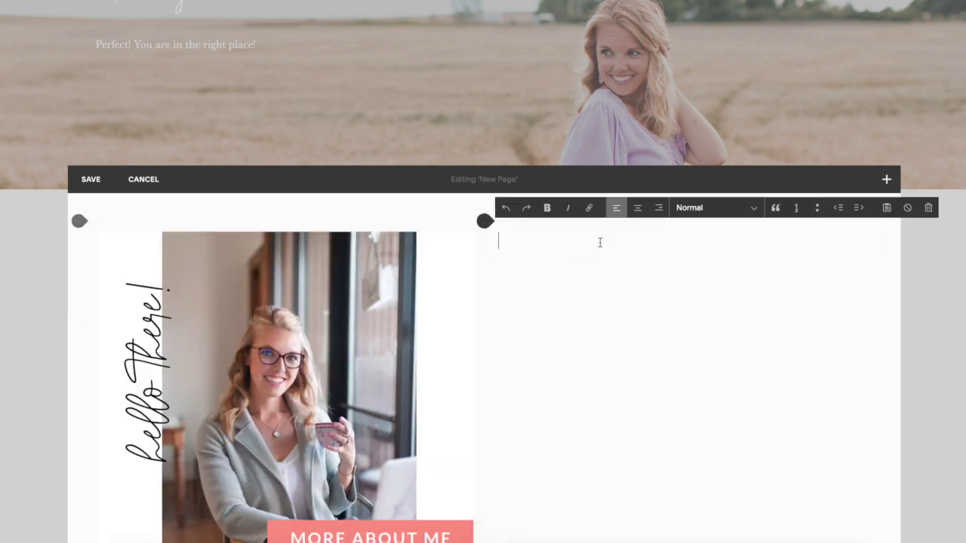
pyautogui.write('erewjrhjregklj')
pyautogui.click(91, 180)
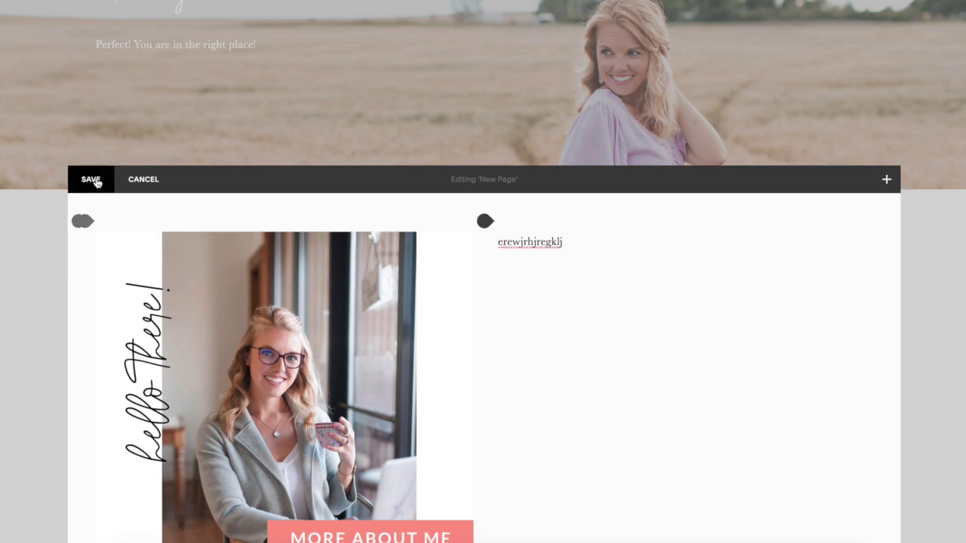
pyautogui.scroll(-5, 684, 314)
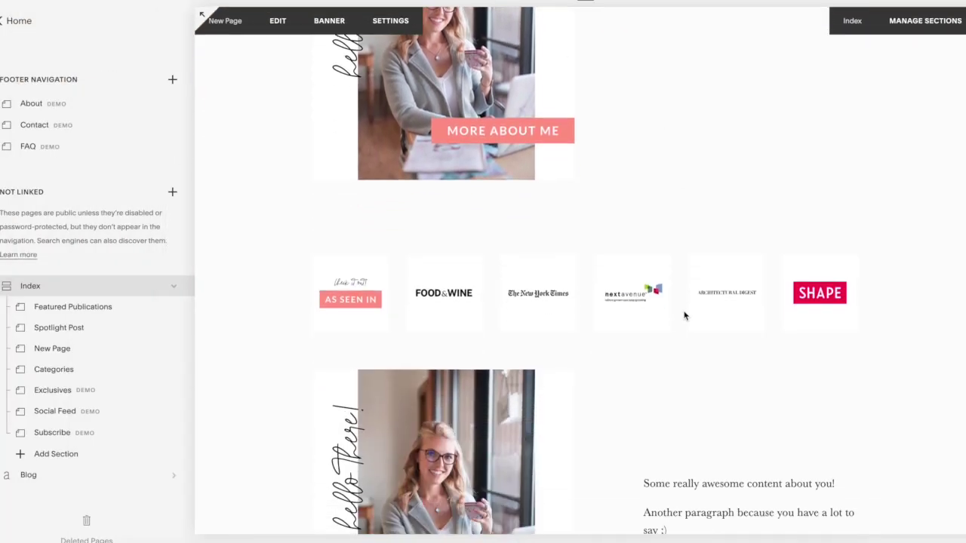
# - Drag the Exclusives row in the Index list to sit after New Page, above Categories
pyautogui.scroll(-5, 518, 422)
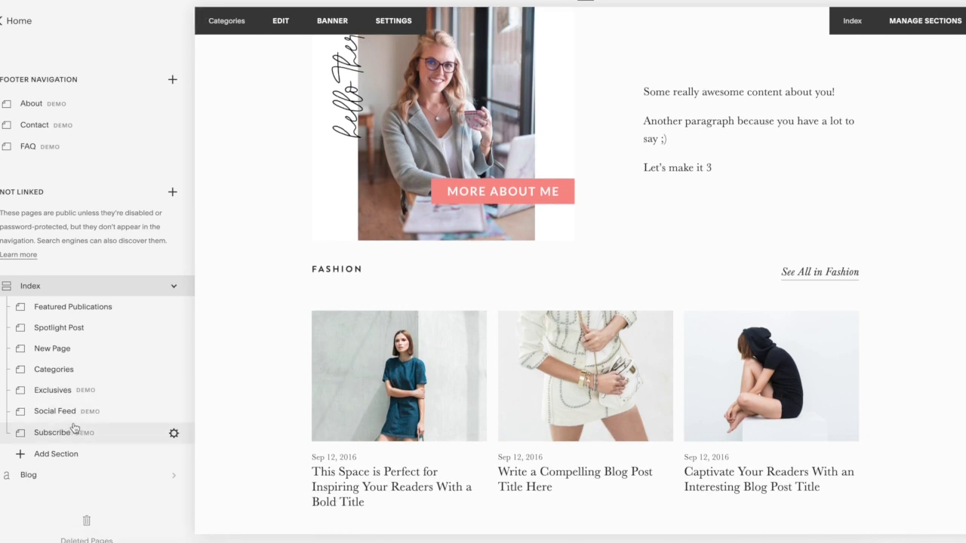
pyautogui.scroll(-15, 447, 446)
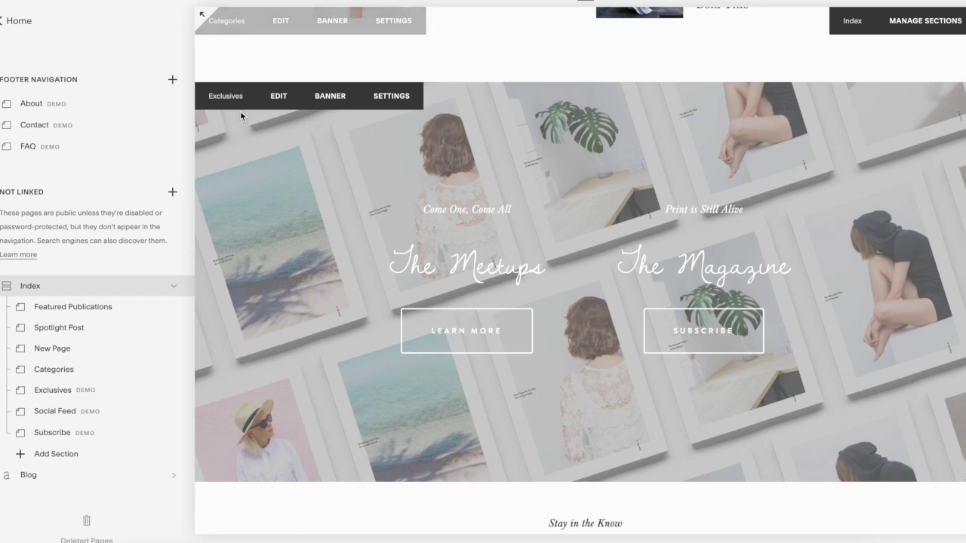
pyautogui.moveTo(59, 391); pyautogui.dragTo(60, 369)
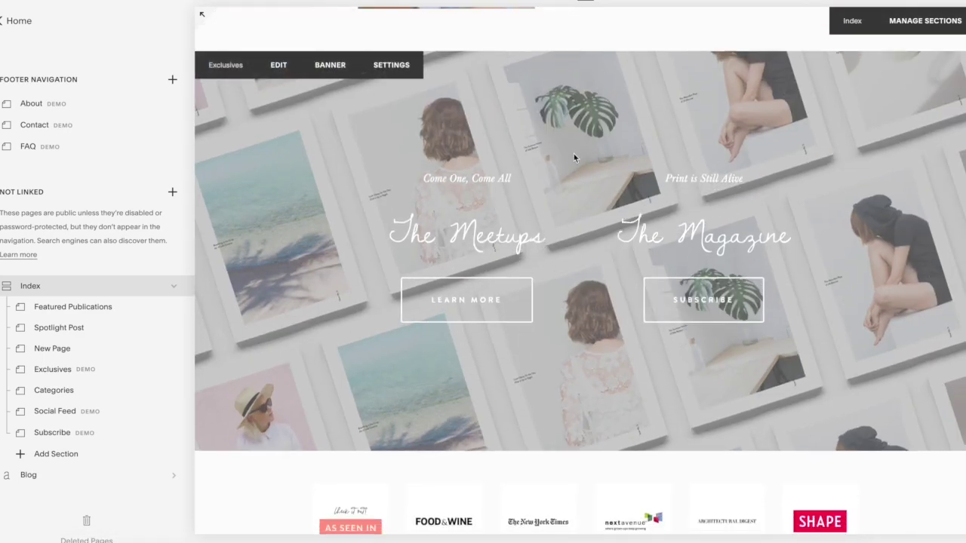
pyautogui.scroll(-5, 617, 202)
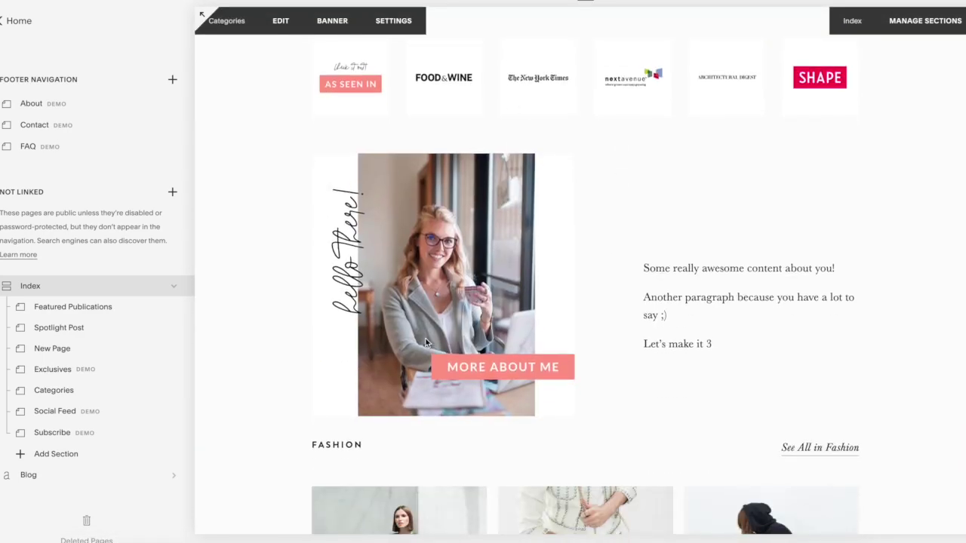
pyautogui.click(51, 390)
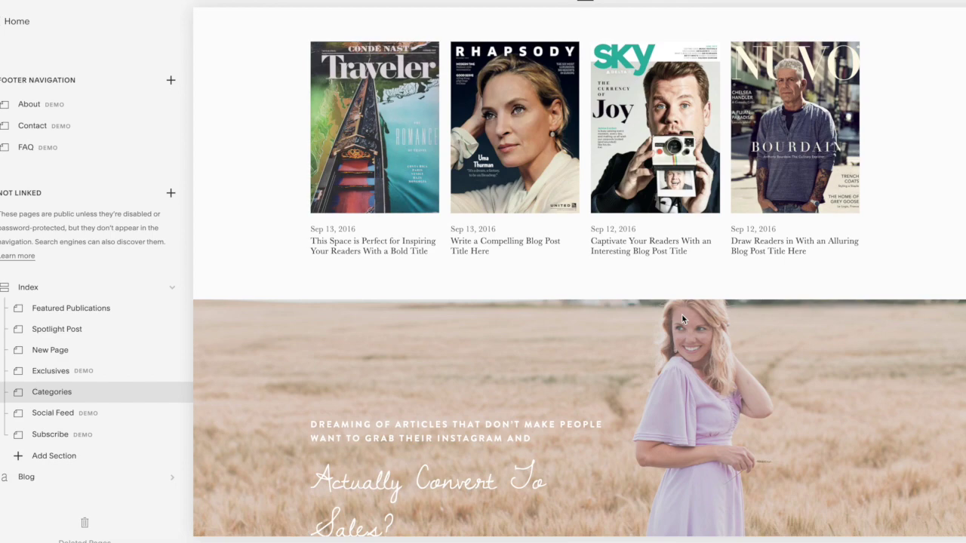
pyautogui.scroll(-10, 682, 316)
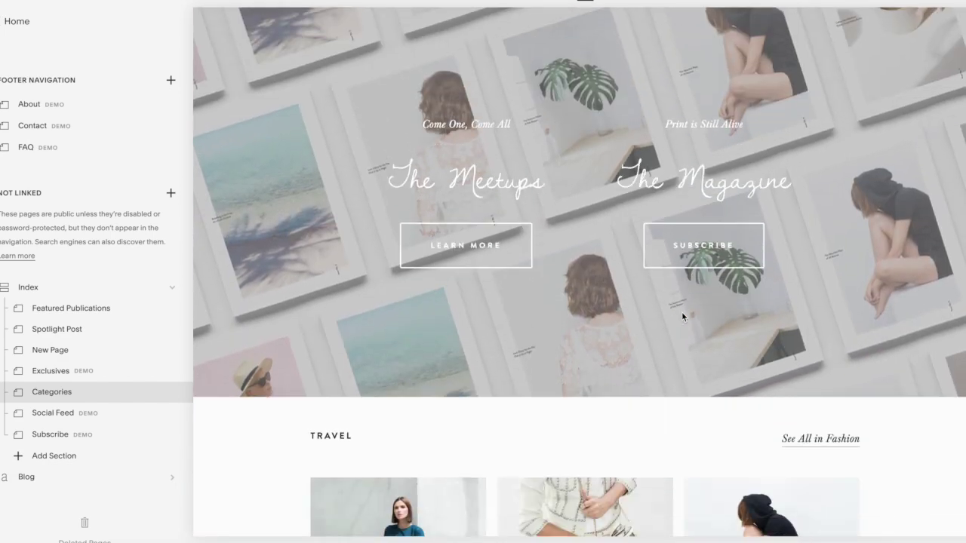
pyautogui.scroll(-2, 556, 404)
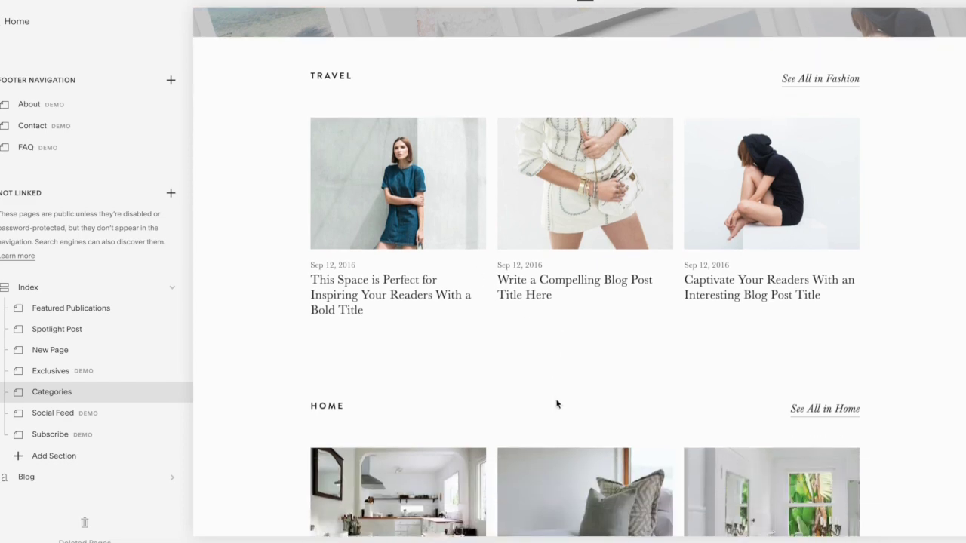
pyautogui.scroll(3, 556, 404)
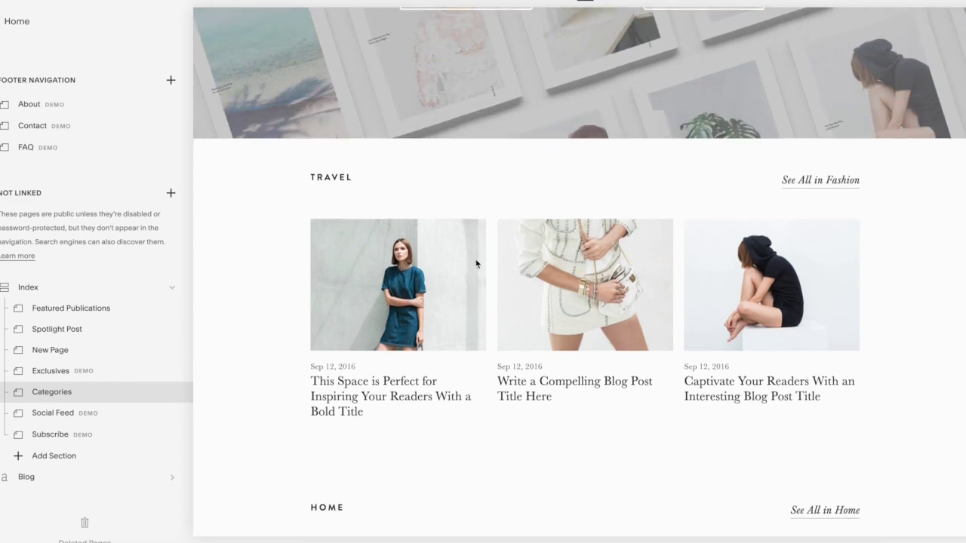
pyautogui.scroll(-3, 340, 218)
pyautogui.scroll(-4, 404, 364)
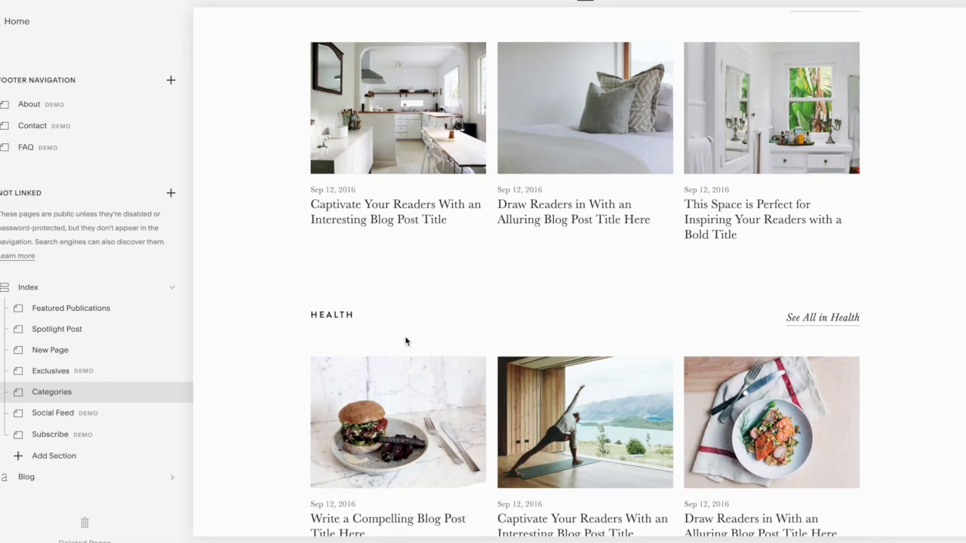
pyautogui.scroll(-2, 295, 397)
pyautogui.scroll(2, 295, 397)
pyautogui.scroll(-9, 294, 397)
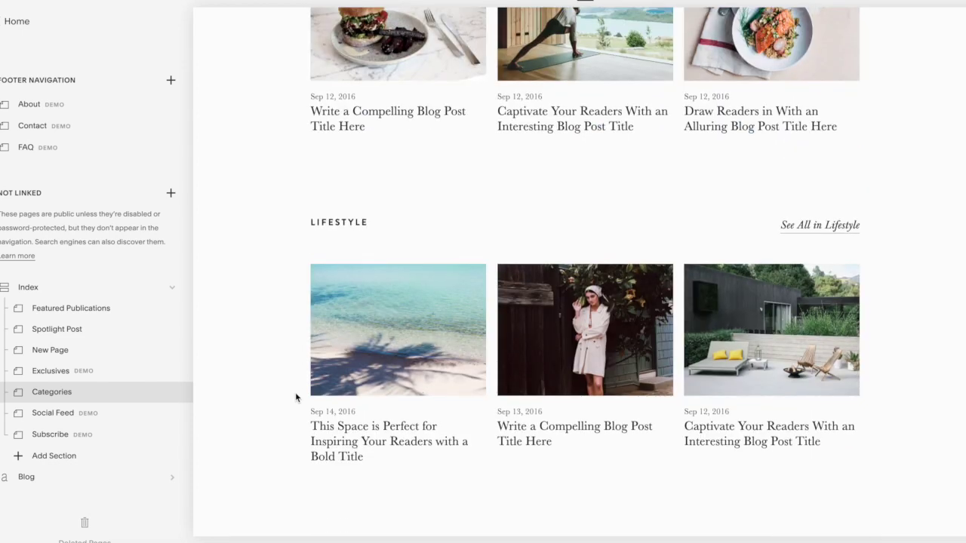
pyautogui.scroll(-5, 295, 397)
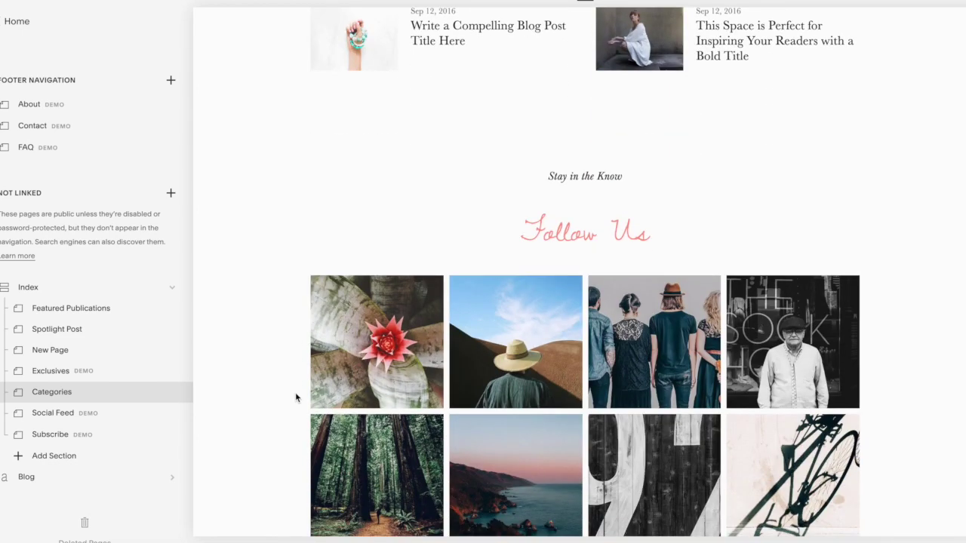
pyautogui.scroll(2, 295, 397)
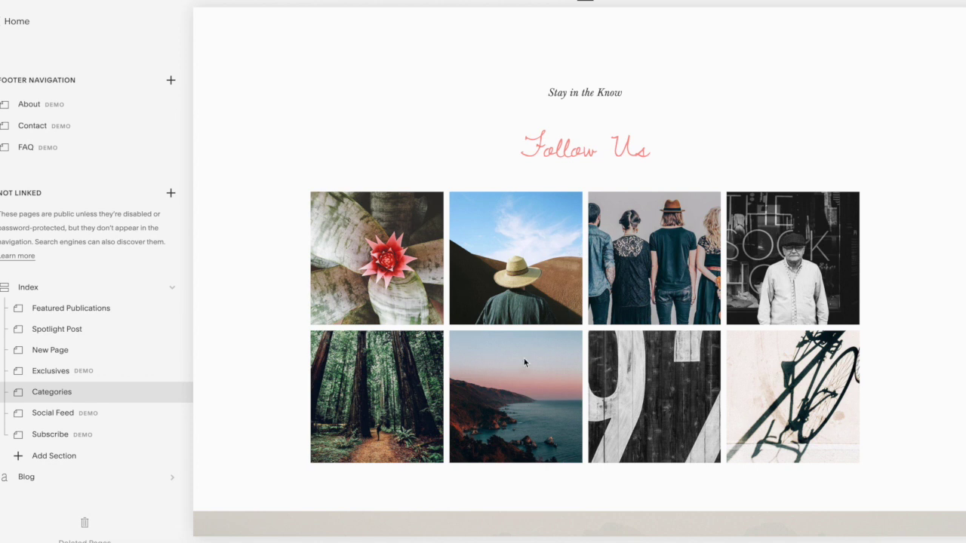
pyautogui.click(70, 417)
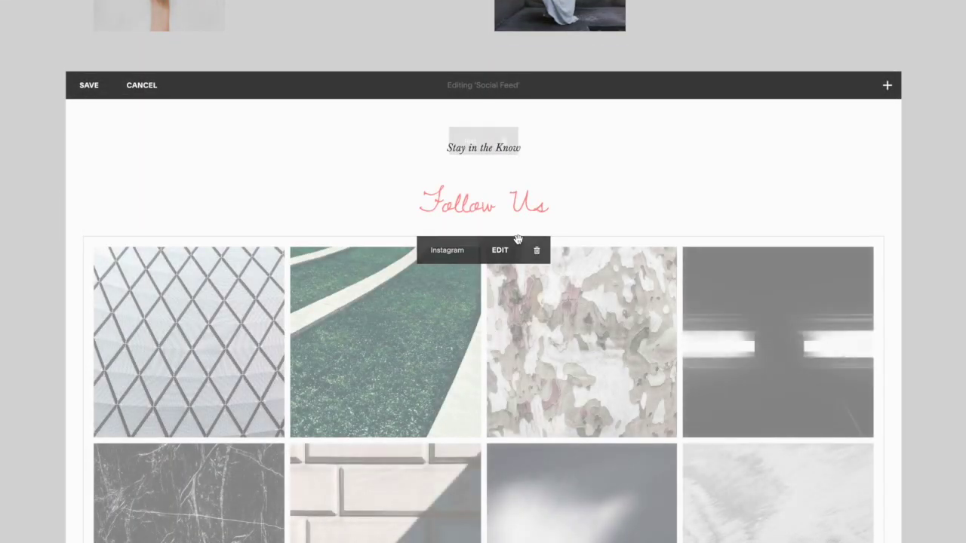
# - Try adding an Instagram account to the feed block, cancel authorization, and discard the edits
pyautogui.click(504, 252)
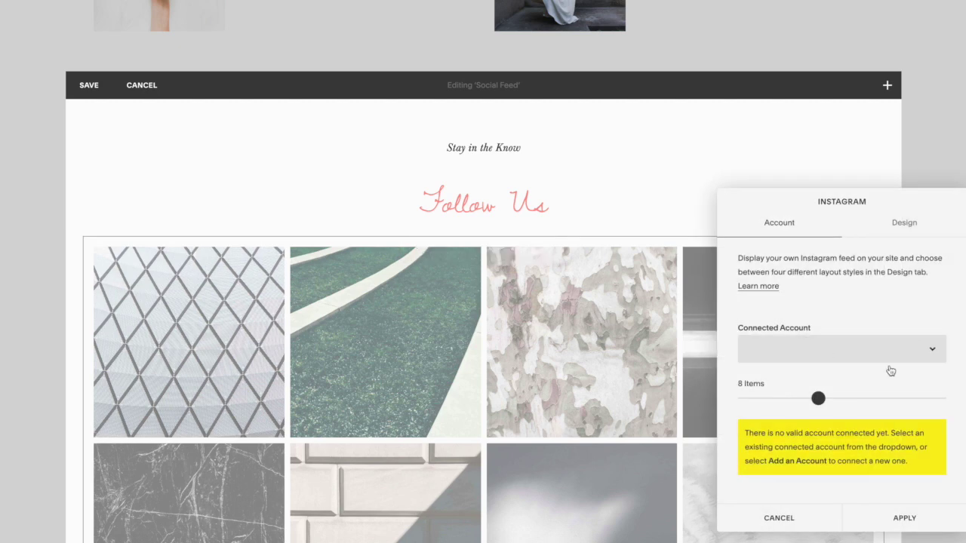
pyautogui.click(789, 356)
pyautogui.click(777, 360)
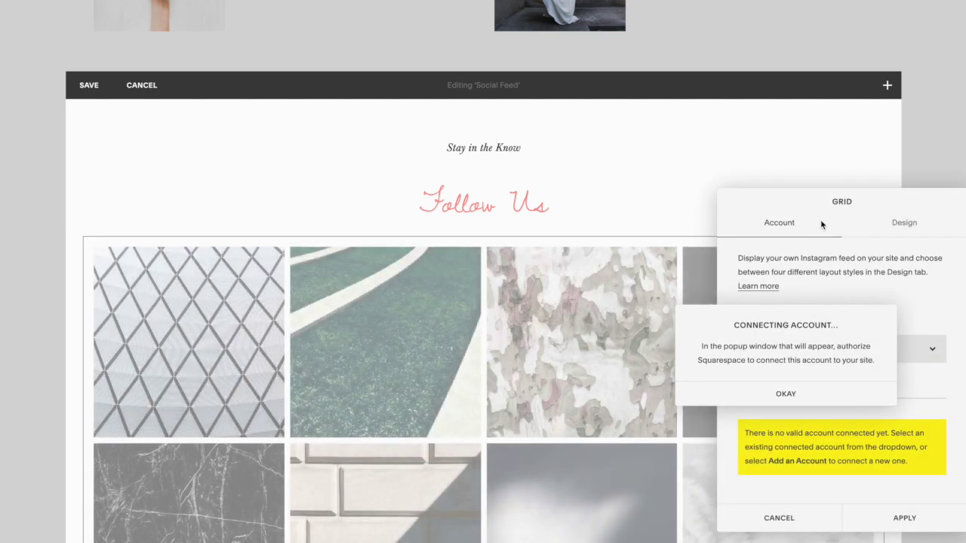
pyautogui.click(802, 397)
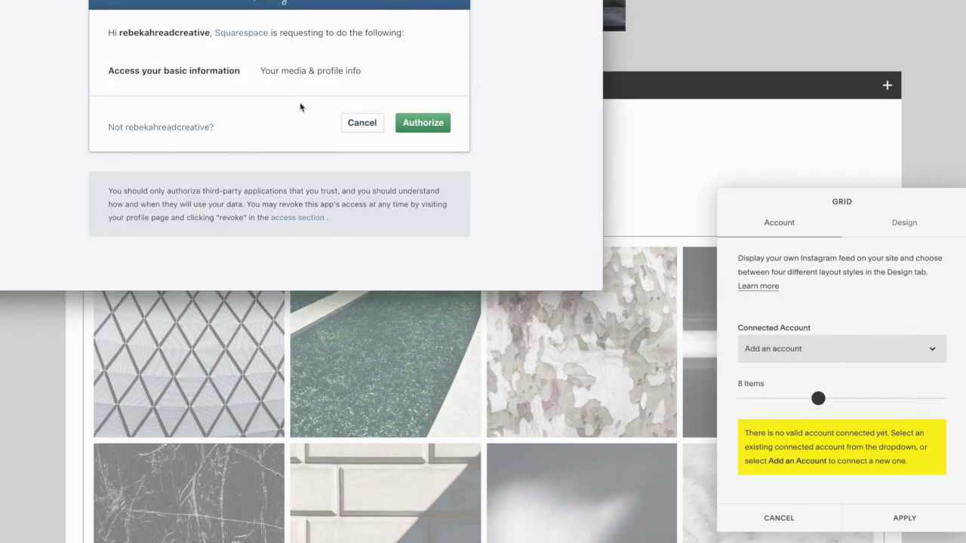
pyautogui.click(362, 124)
pyautogui.click(151, 82)
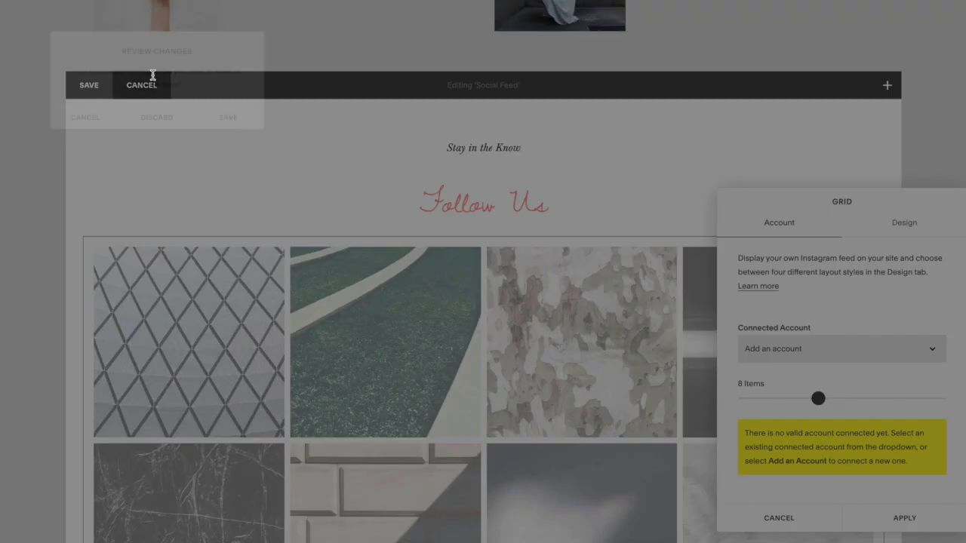
pyautogui.click(172, 123)
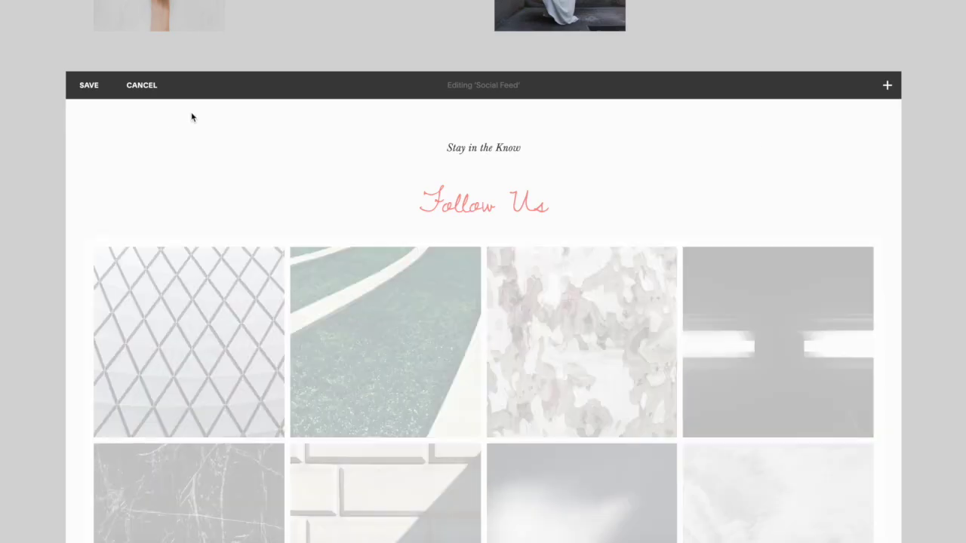
# - Drag a Social Links block from Social Blocks into the Social Feed section
pyautogui.scroll(-1, 717, 231)
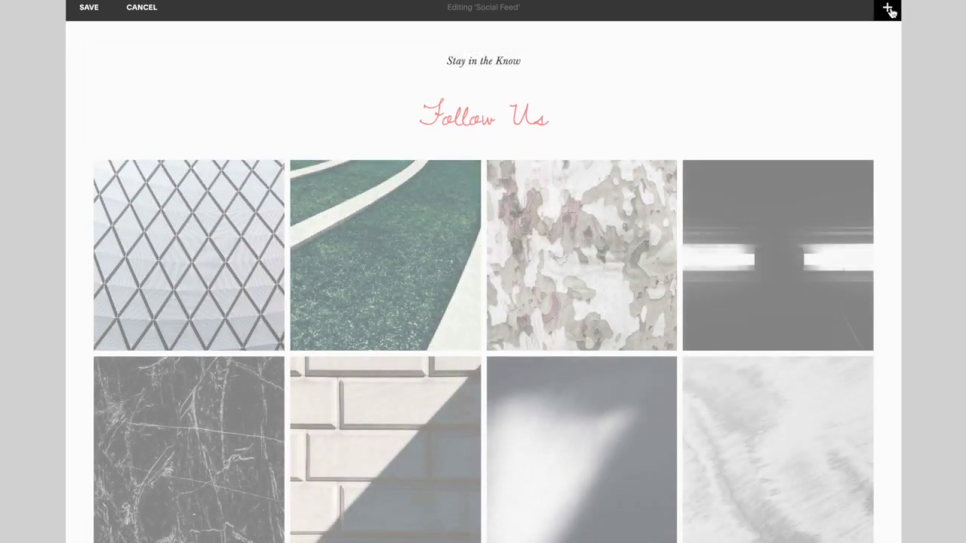
pyautogui.click(886, 8)
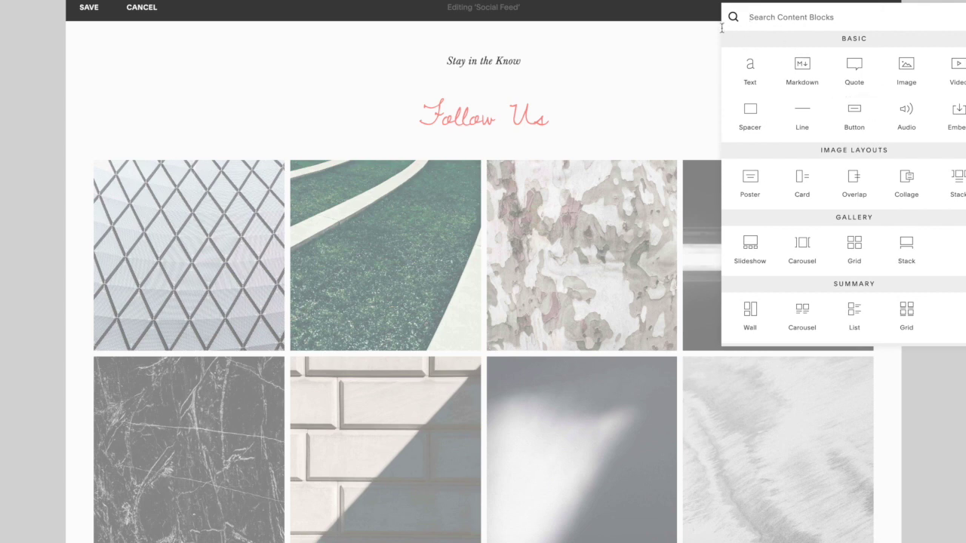
pyautogui.scroll(-4, 834, 37)
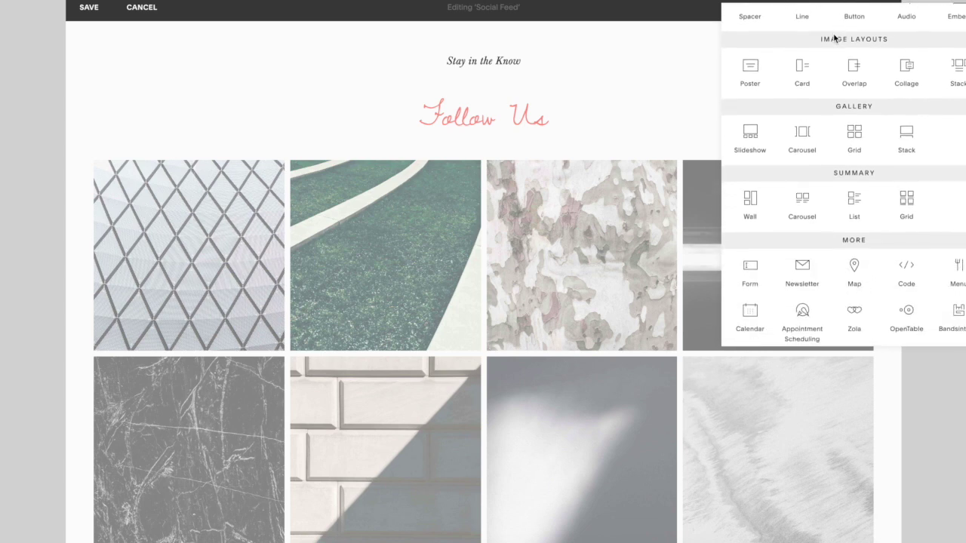
pyautogui.scroll(-2, 834, 37)
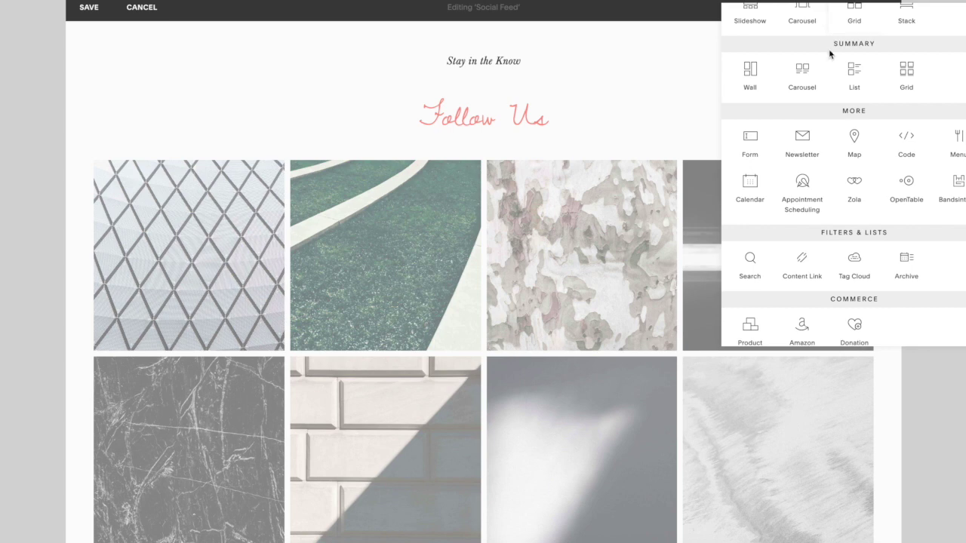
pyautogui.scroll(-5, 868, 290)
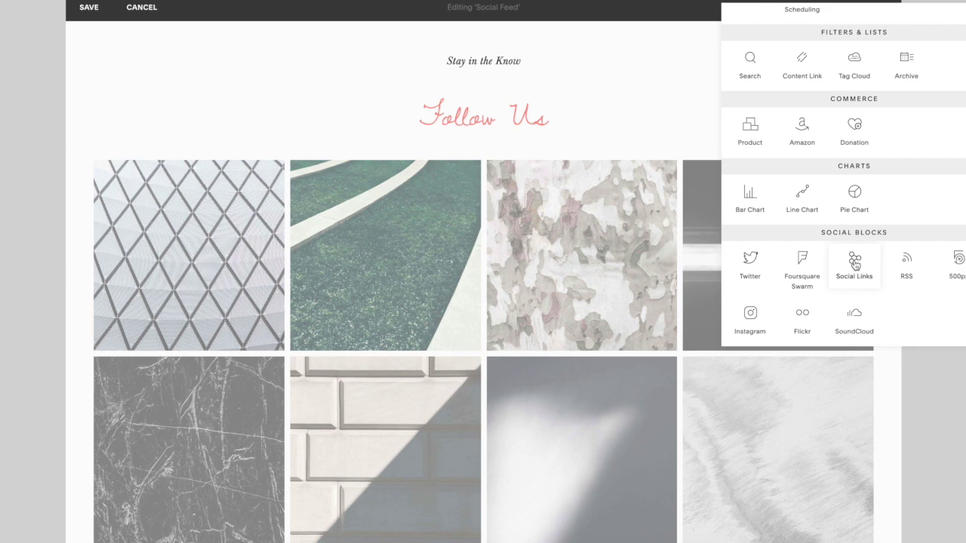
pyautogui.moveTo(854, 264); pyautogui.dragTo(622, 151)
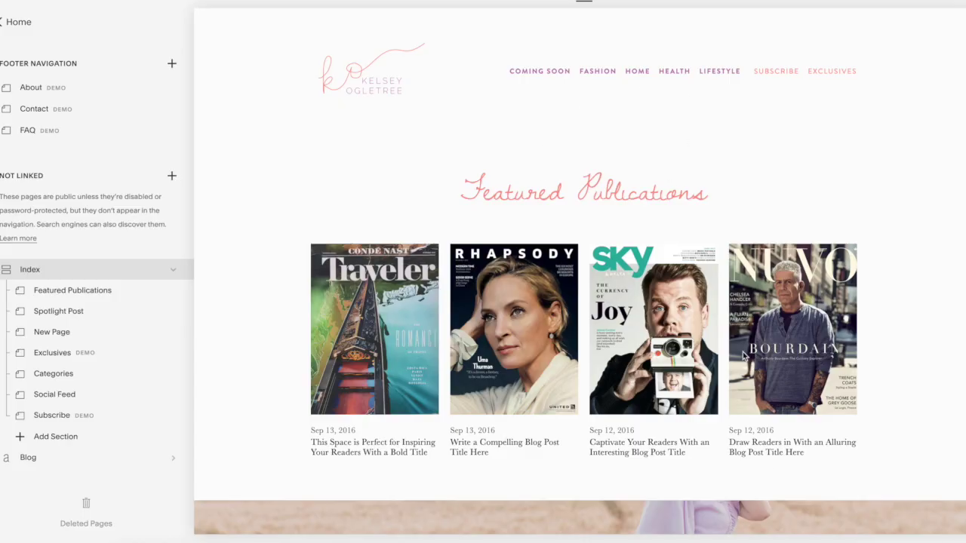
# - Scroll to The Meetups / The Magazine banner and start editing the Exclusives section
pyautogui.scroll(-4, 743, 351)
pyautogui.scroll(4, 742, 352)
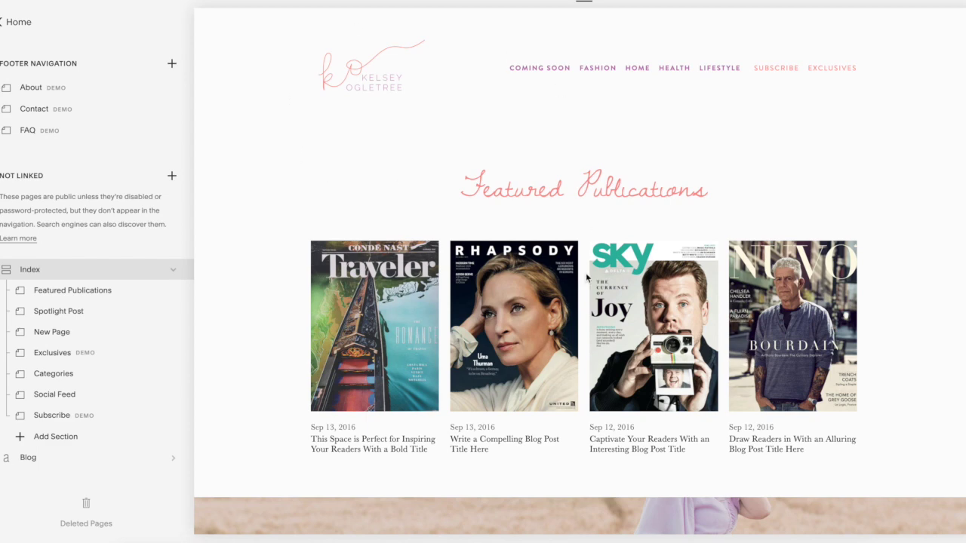
pyautogui.scroll(-3, 585, 272)
pyautogui.scroll(3, 585, 273)
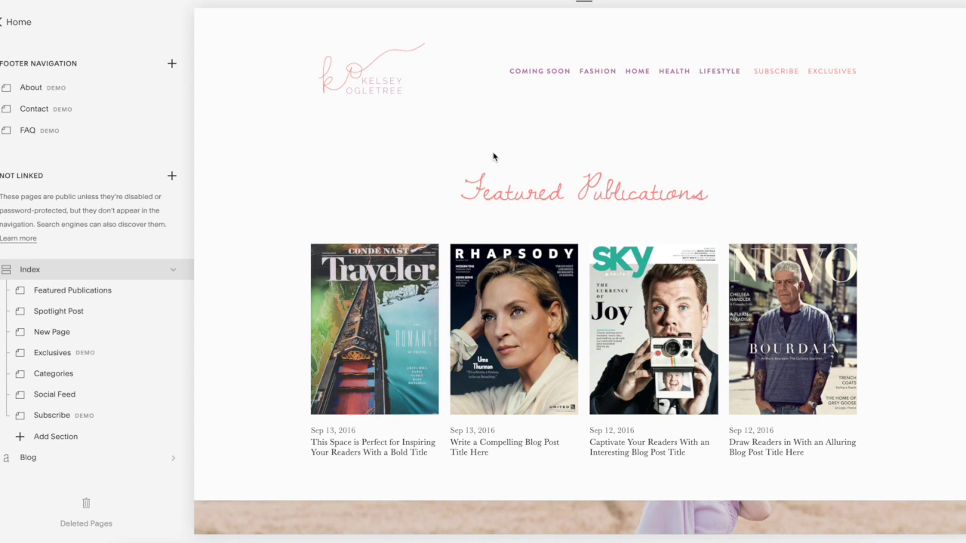
pyautogui.scroll(-10, 493, 156)
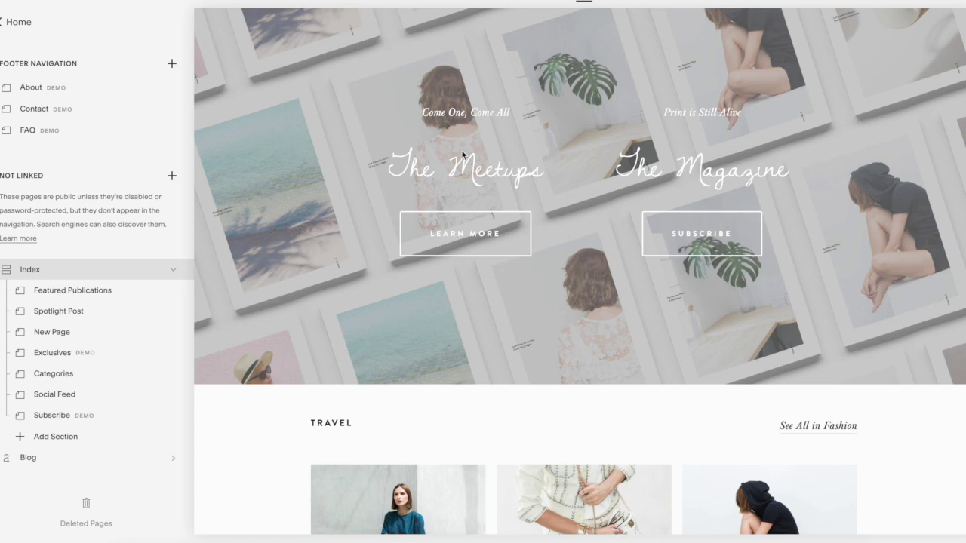
pyautogui.moveTo(486, 227)
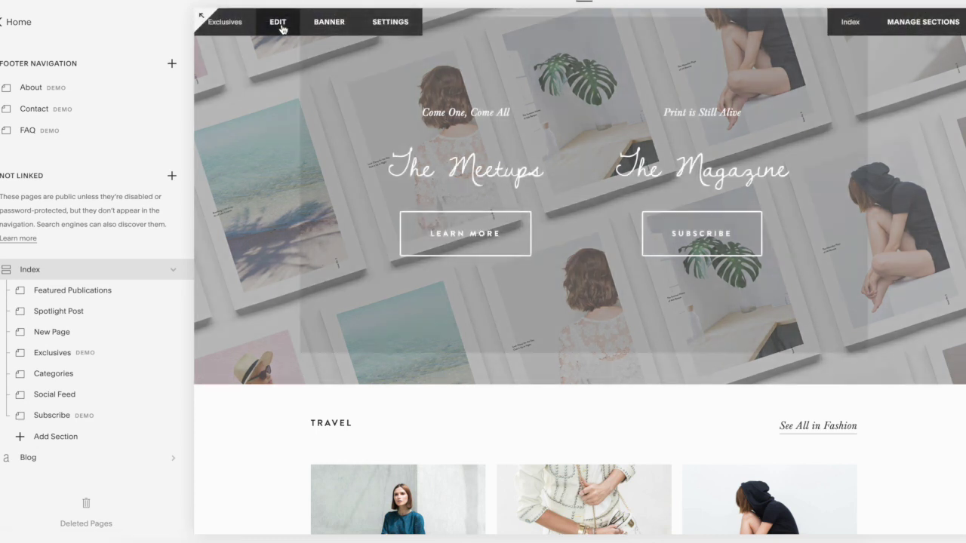
pyautogui.click(277, 22)
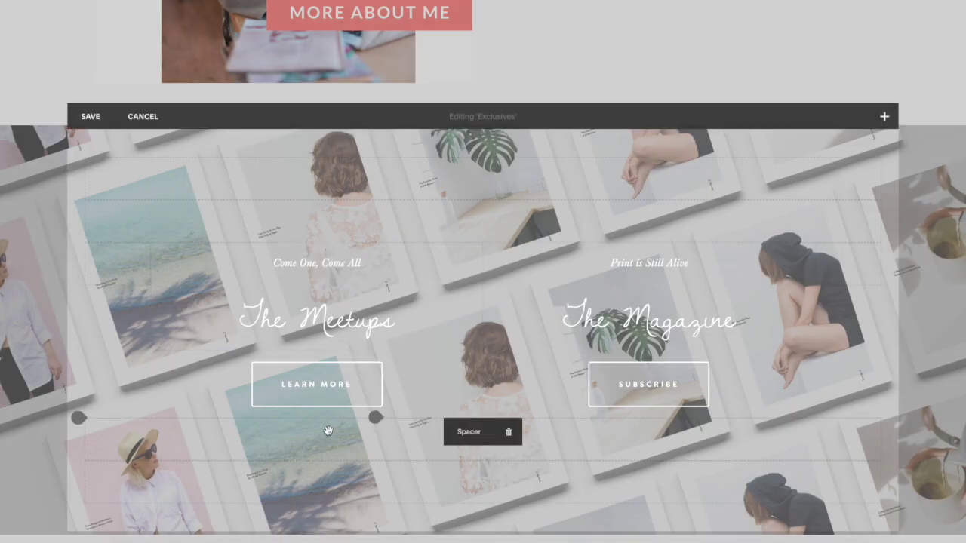
# - Relabel the Learn More button as 'About me' and open its link path for editing
pyautogui.moveTo(330, 389)
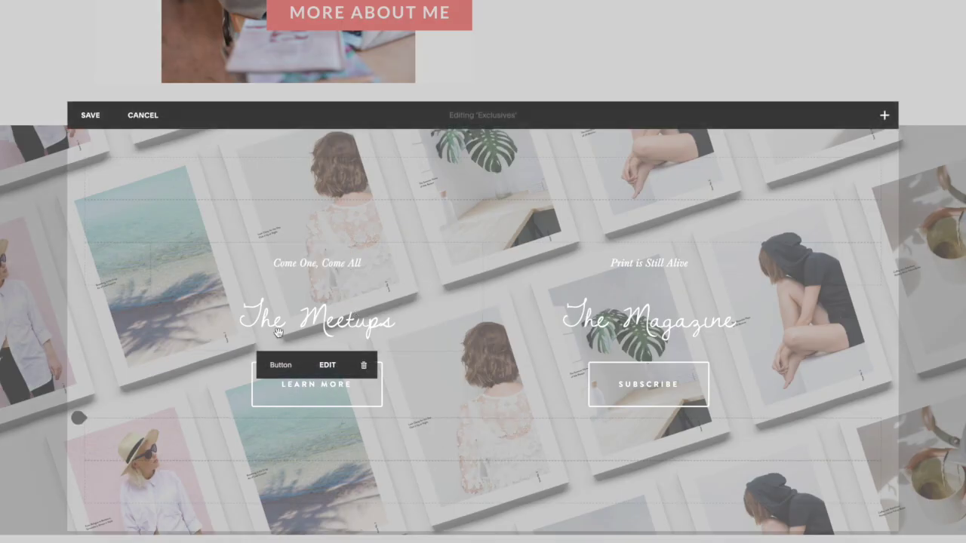
pyautogui.click(328, 366)
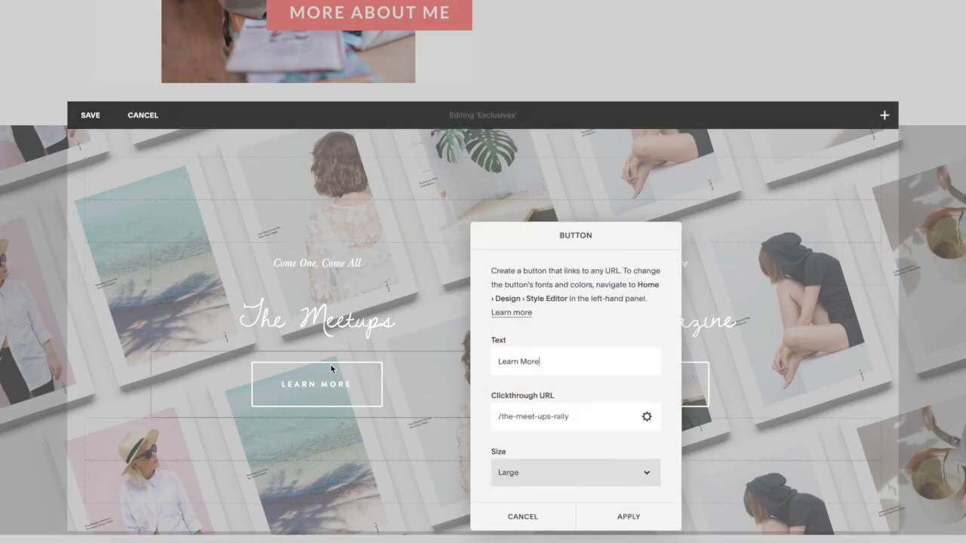
pyautogui.click(530, 361)
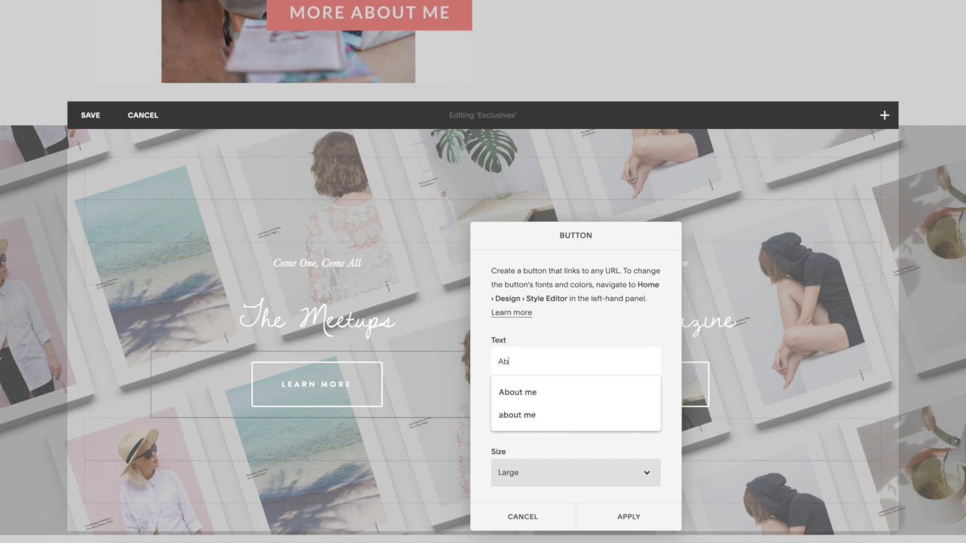
pyautogui.write('About')
pyautogui.click(528, 394)
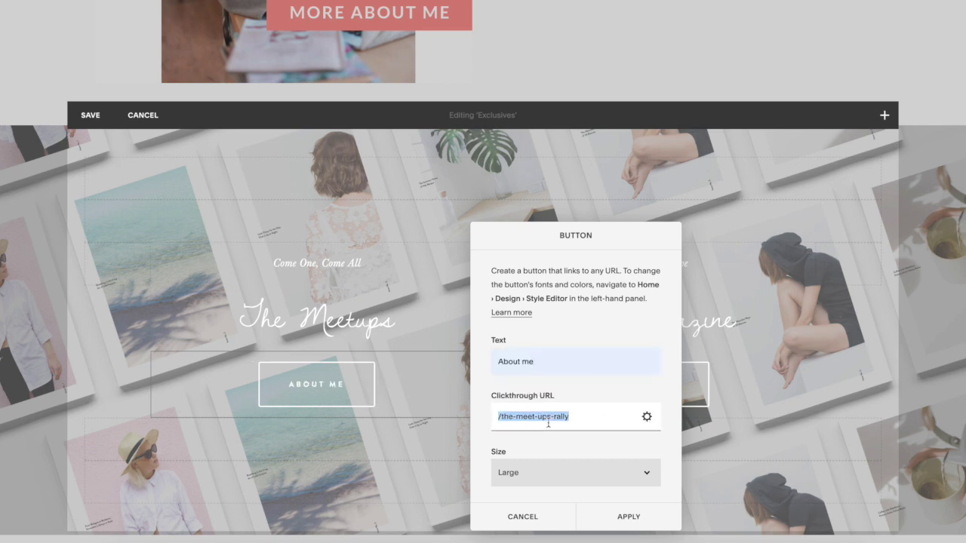
pyautogui.click(647, 417)
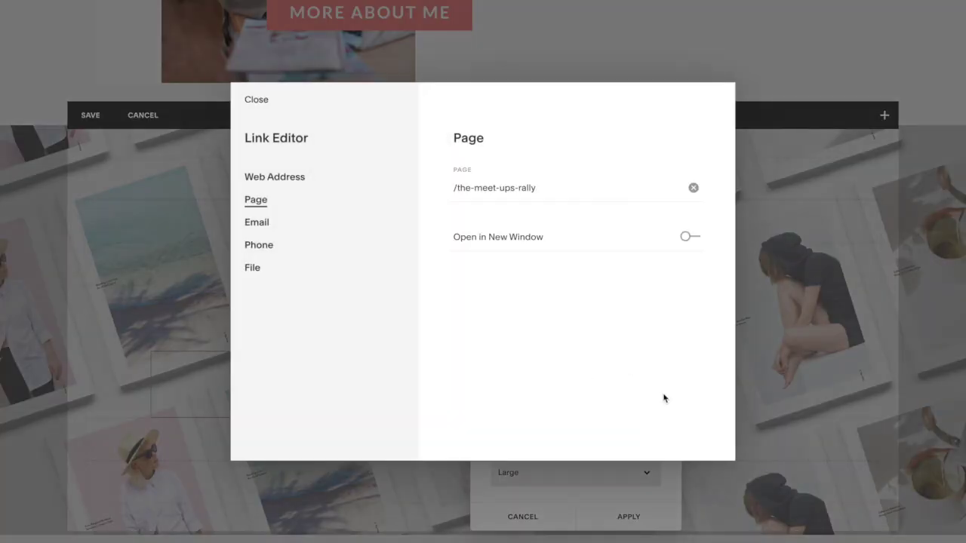
pyautogui.click(501, 189)
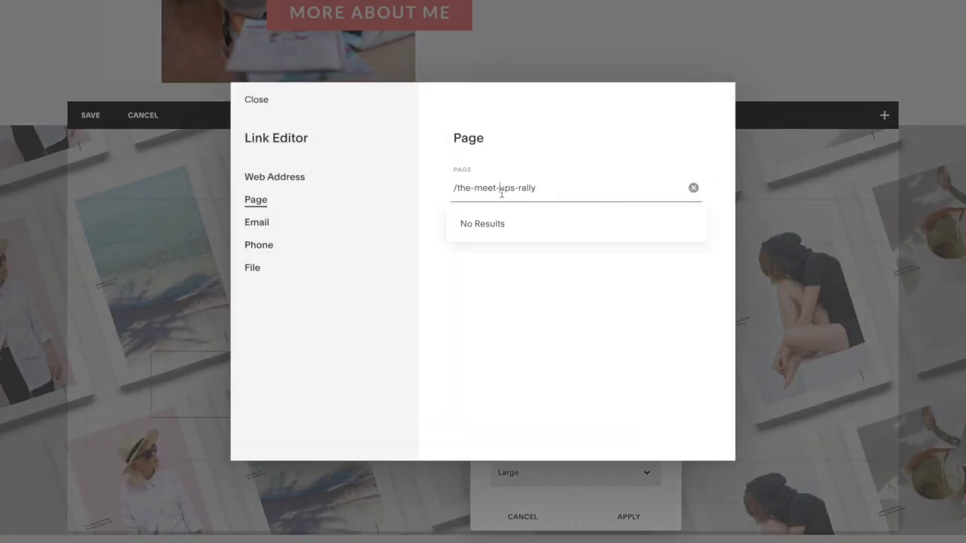
# - Close the link editor and cancel the banner edits, confirming the discard
pyautogui.click(252, 104)
pyautogui.click(140, 114)
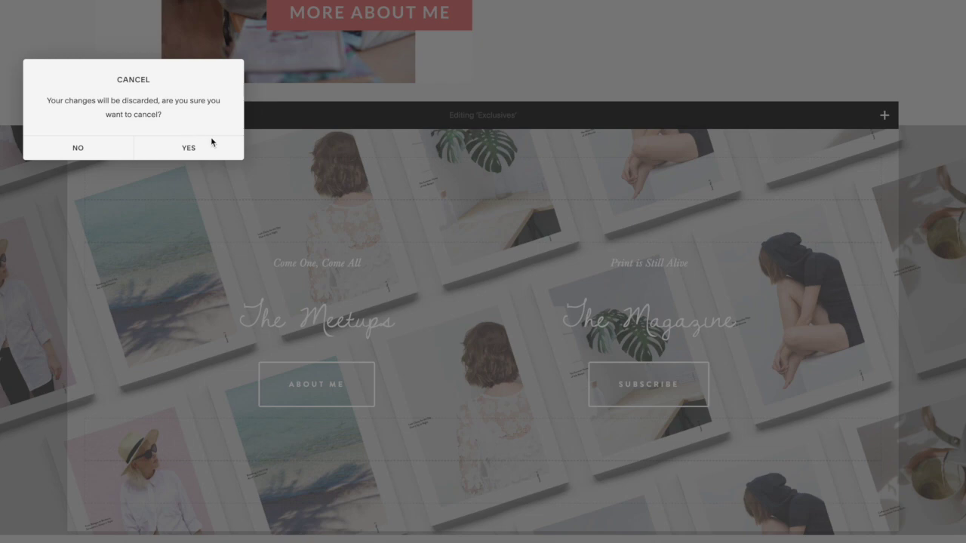
pyautogui.click(115, 153)
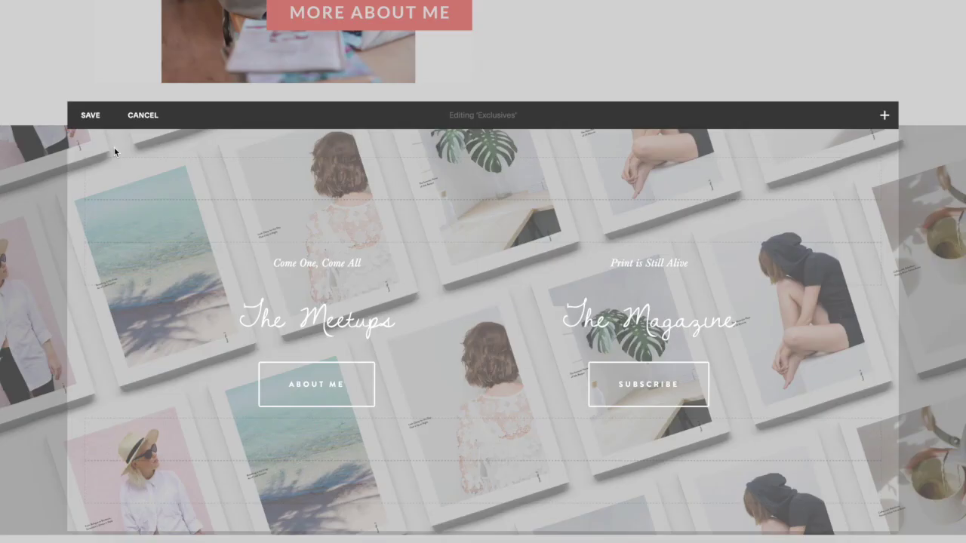
pyautogui.click(143, 114)
pyautogui.click(233, 161)
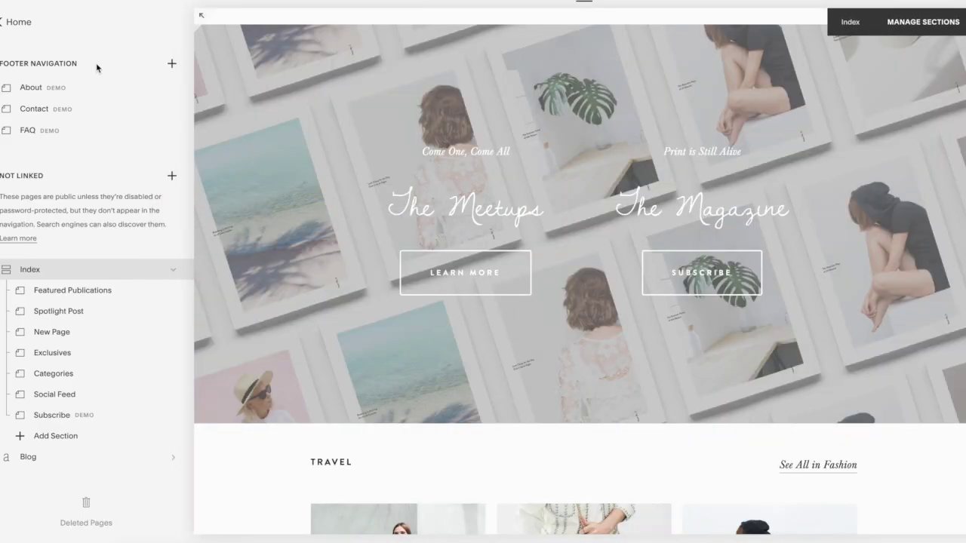
# - Load the footer About page so the preview shows the 'About Rally' page
pyautogui.scroll(5, 43, 227)
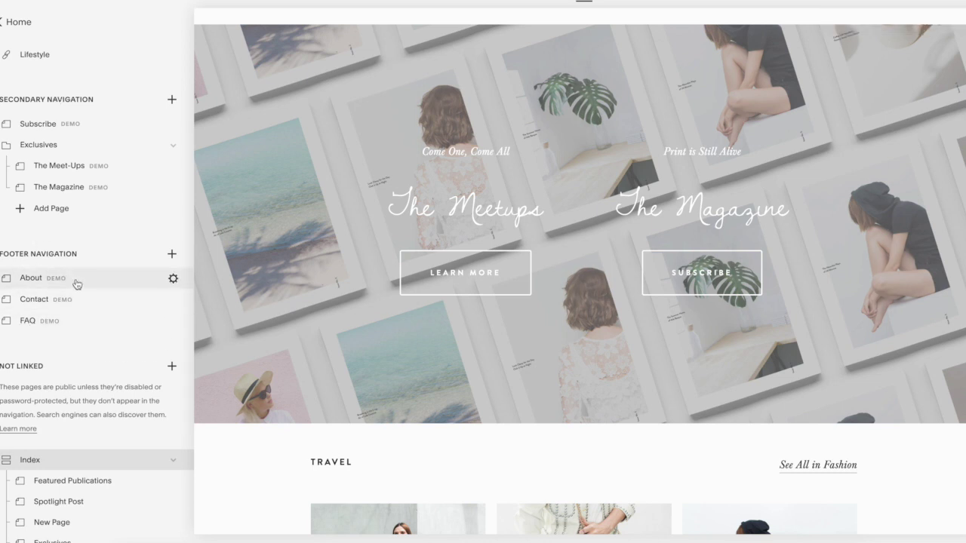
pyautogui.scroll(-3, 77, 283)
pyautogui.scroll(3, 76, 283)
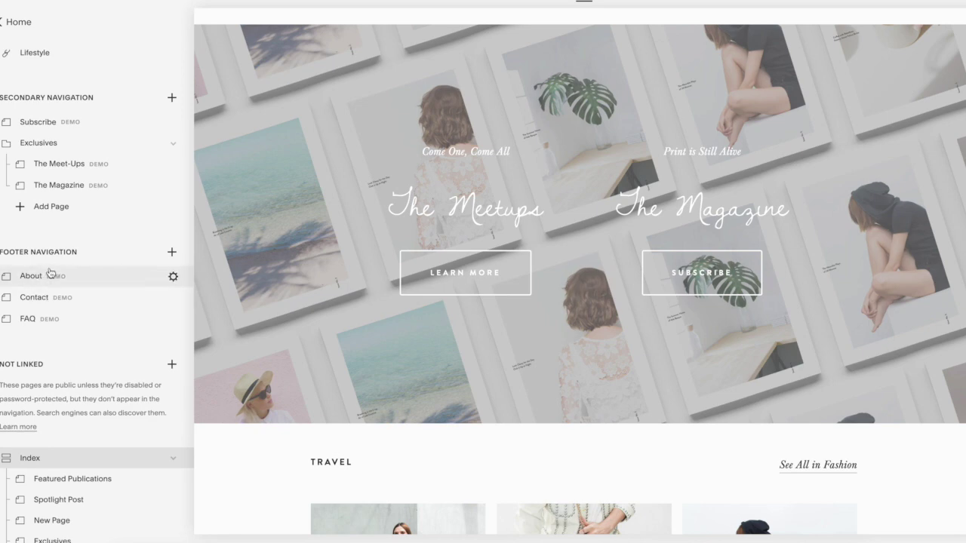
pyautogui.click(61, 276)
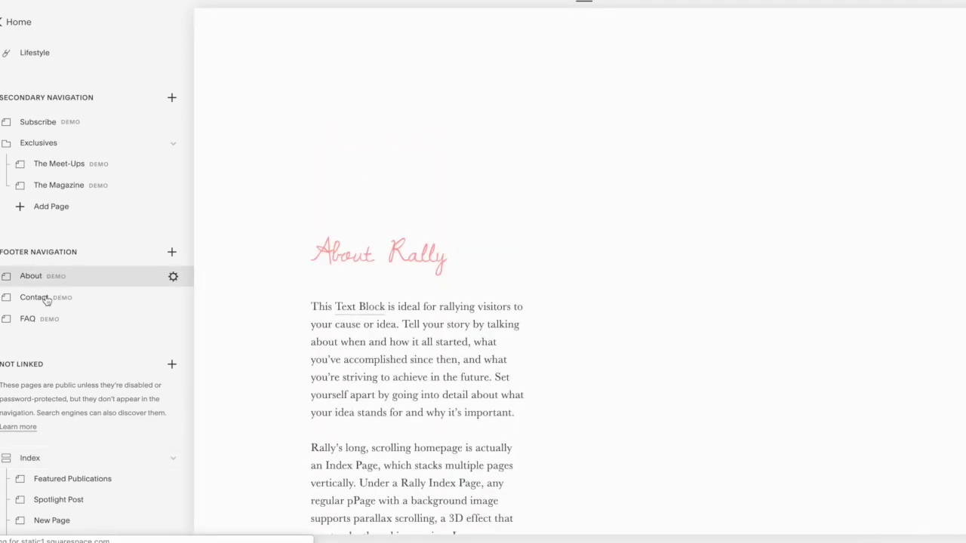
pyautogui.scroll(-6, 317, 310)
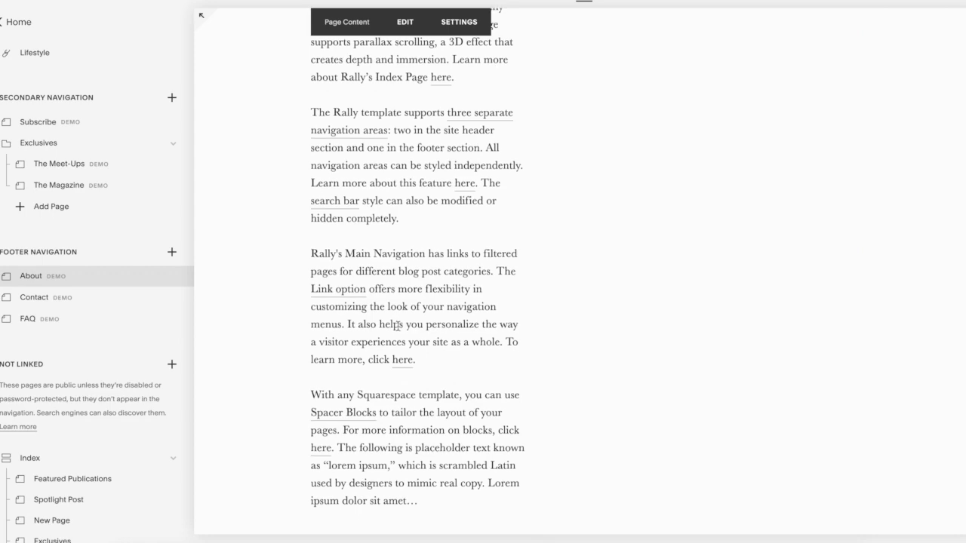
pyautogui.scroll(6, 684, 329)
pyautogui.scroll(-8, 491, 282)
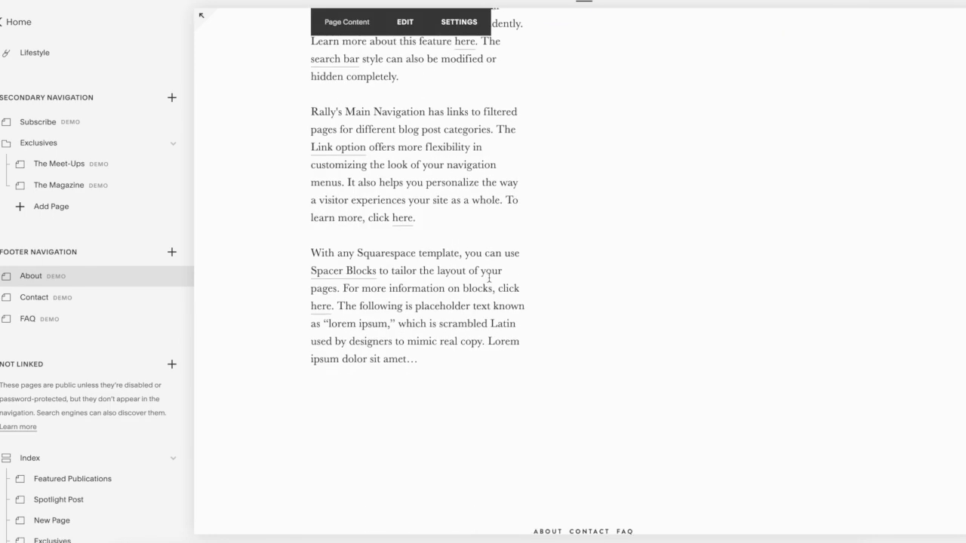
pyautogui.scroll(7, 490, 282)
pyautogui.scroll(1, 489, 278)
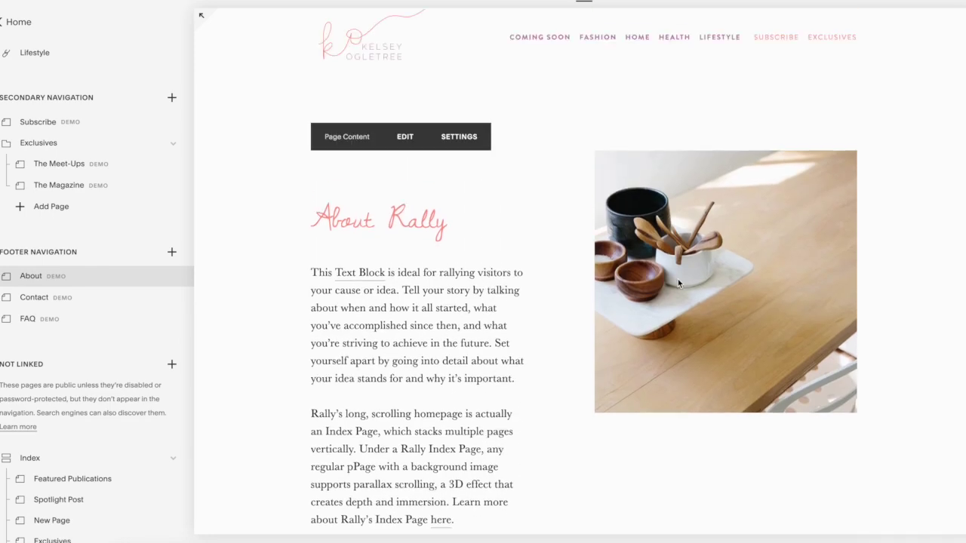
pyautogui.scroll(2, 602, 159)
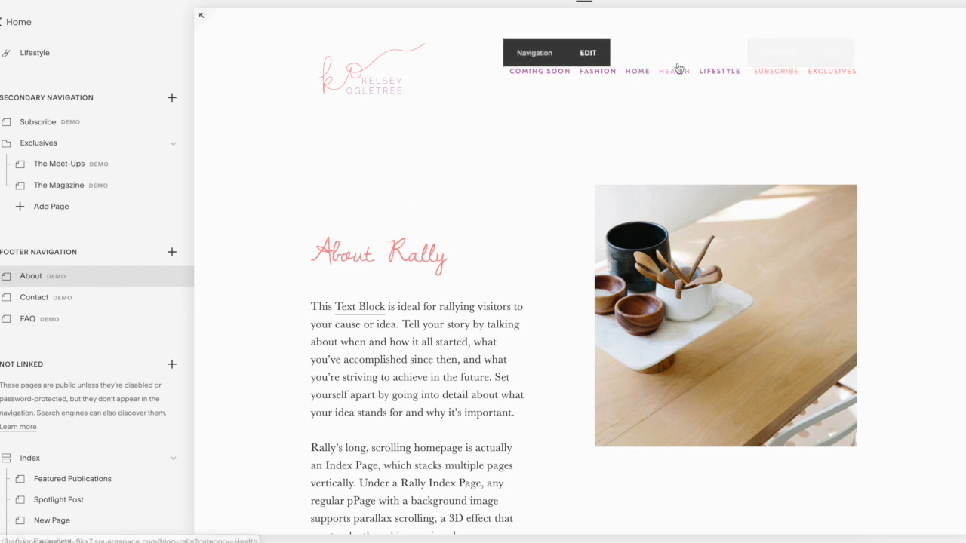
pyautogui.scroll(3, 113, 173)
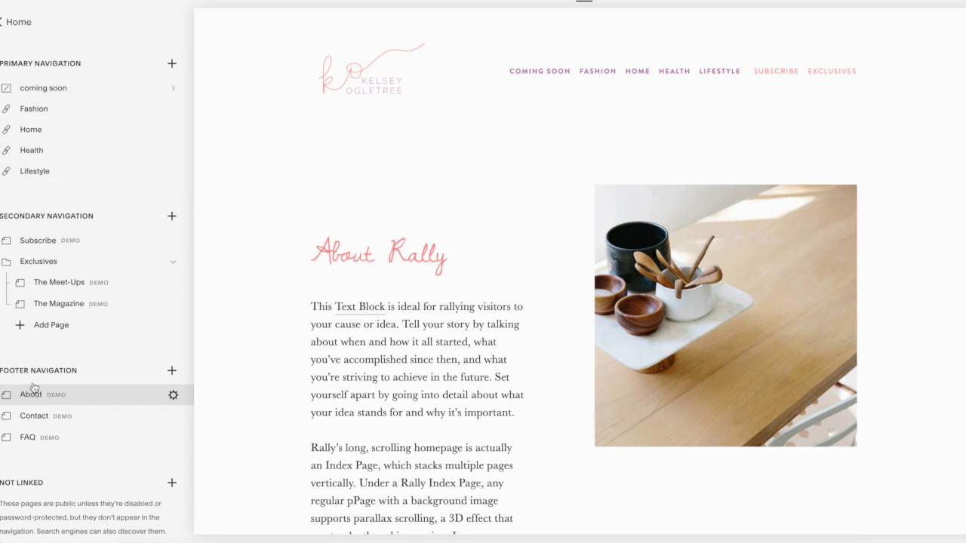
# - Move About, Contact and FAQ from Footer Navigation into Primary Navigation below Lifestyle
pyautogui.moveTo(33, 387); pyautogui.dragTo(67, 196)
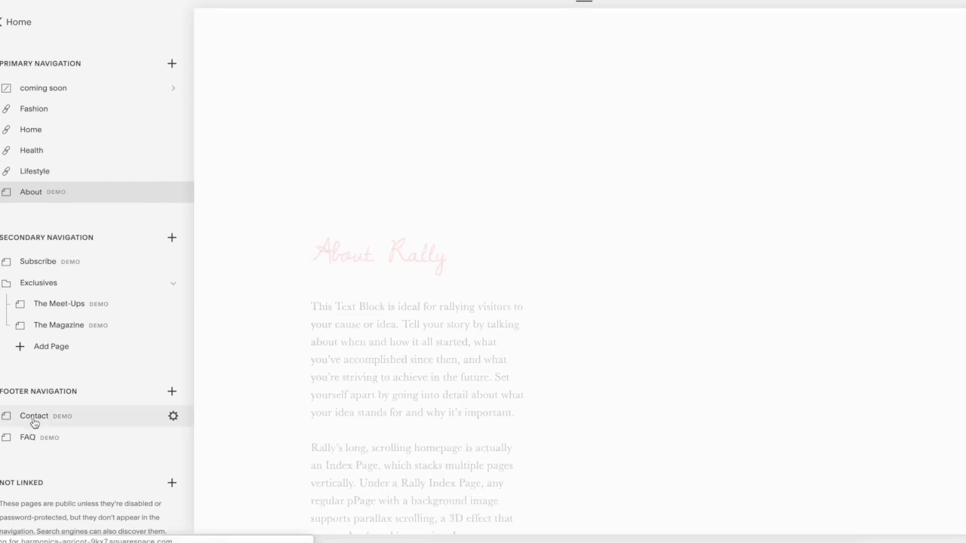
pyautogui.moveTo(34, 423); pyautogui.dragTo(49, 210)
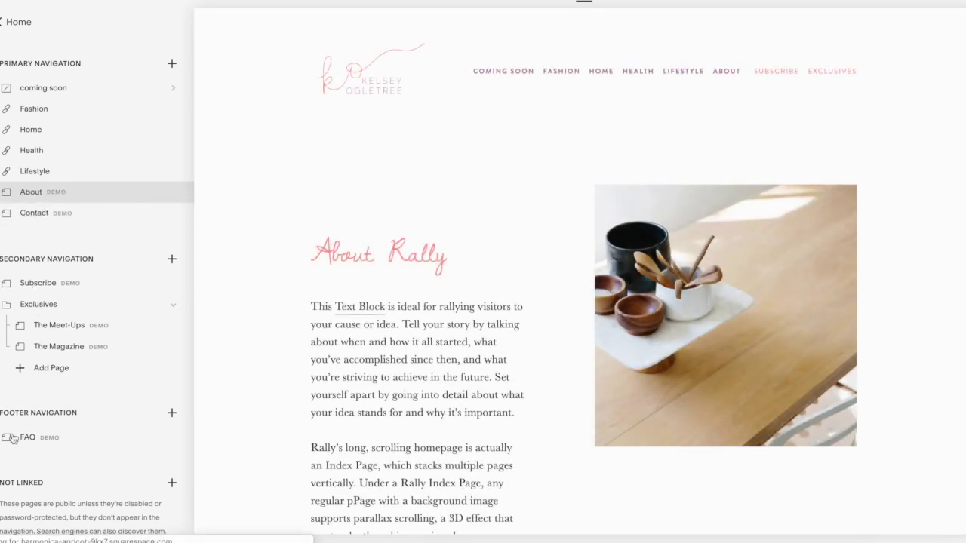
pyautogui.moveTo(13, 439); pyautogui.dragTo(46, 233)
pyautogui.scroll(-10, 496, 334)
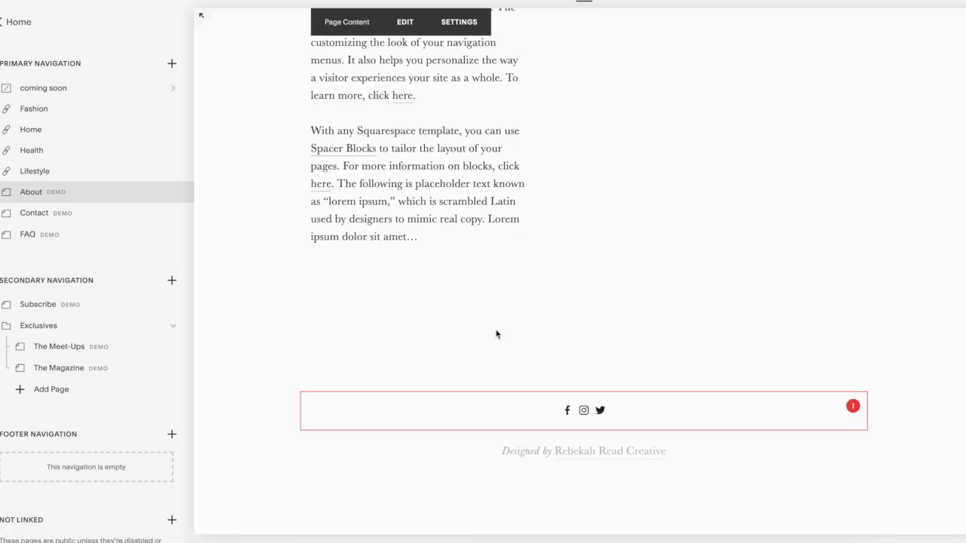
pyautogui.scroll(10, 521, 226)
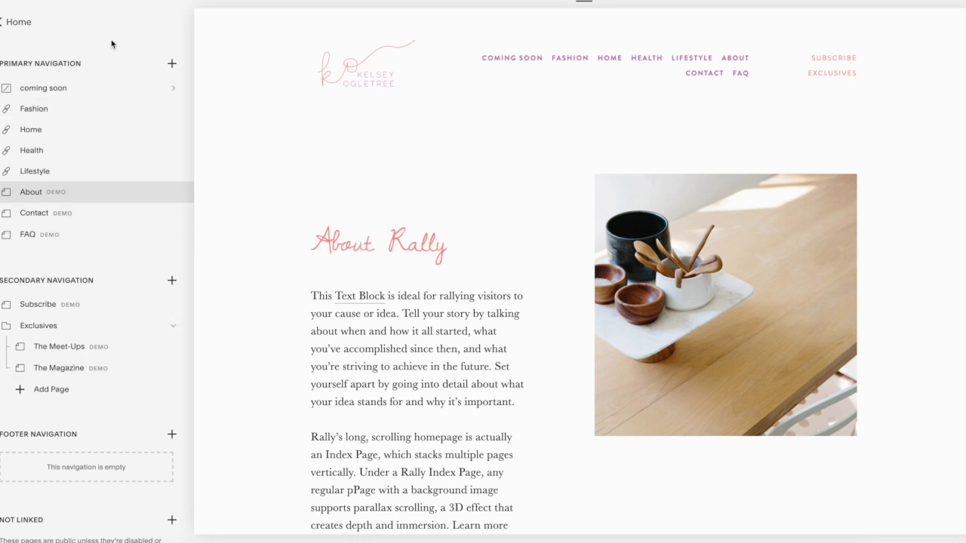
pyautogui.click(172, 436)
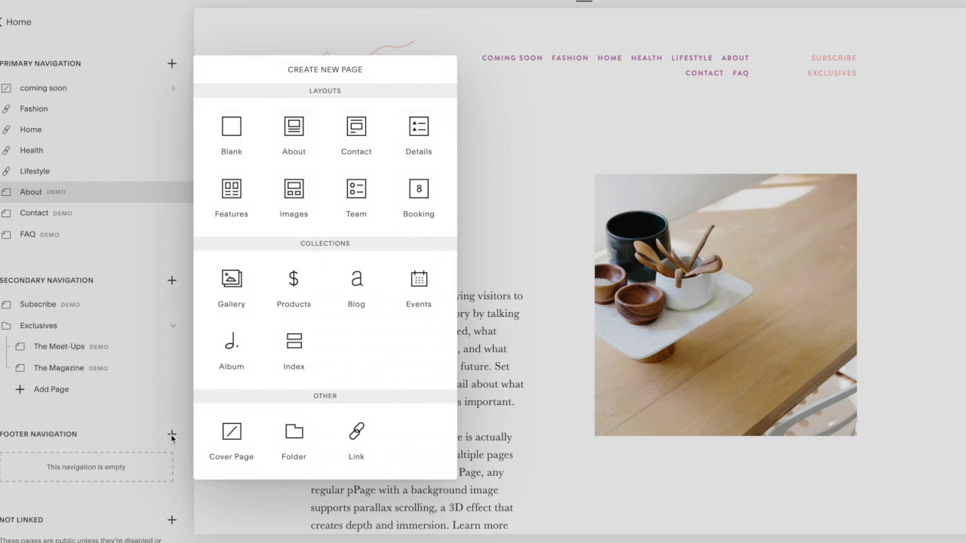
# - Create a footer link item pointing to the Blog page (/blog) and save it
pyautogui.click(367, 440)
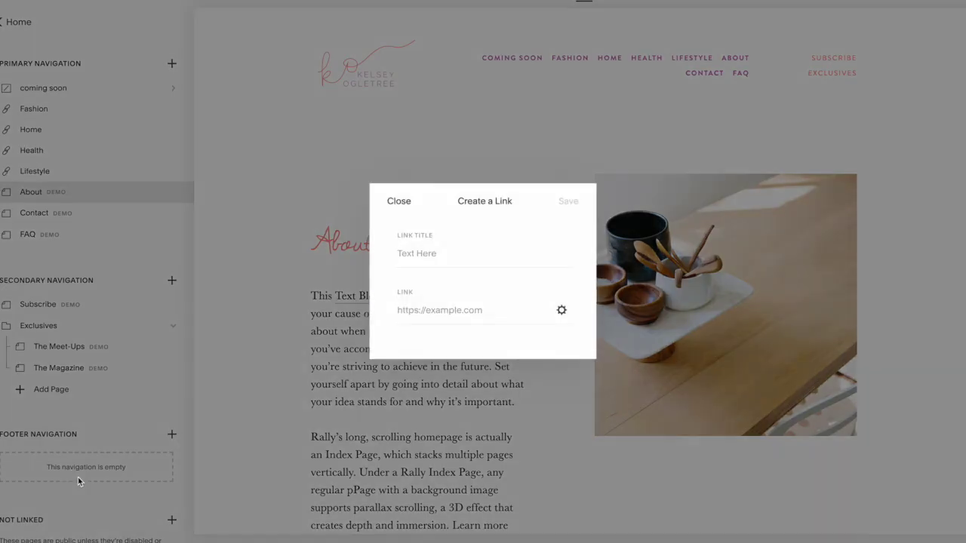
pyautogui.click(562, 311)
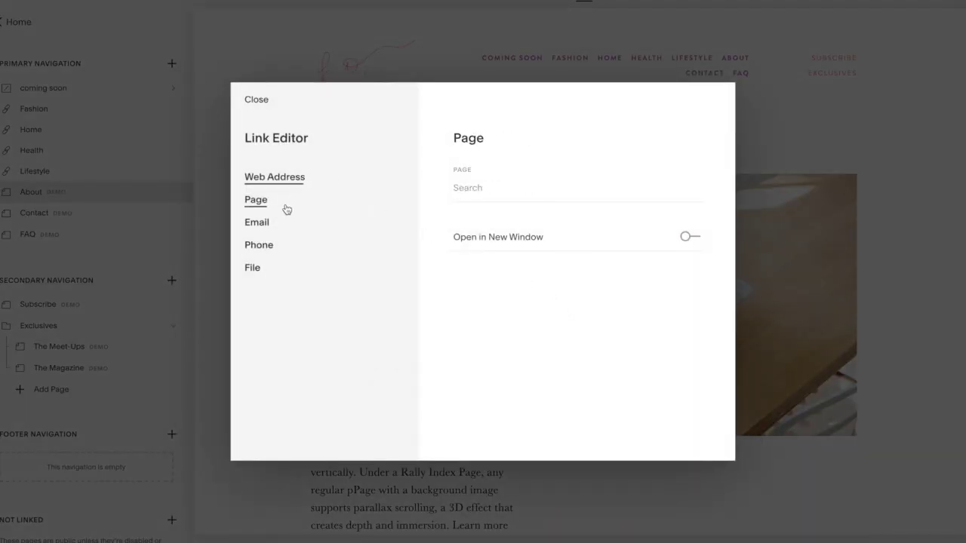
pyautogui.click(529, 183)
pyautogui.write('/avb')
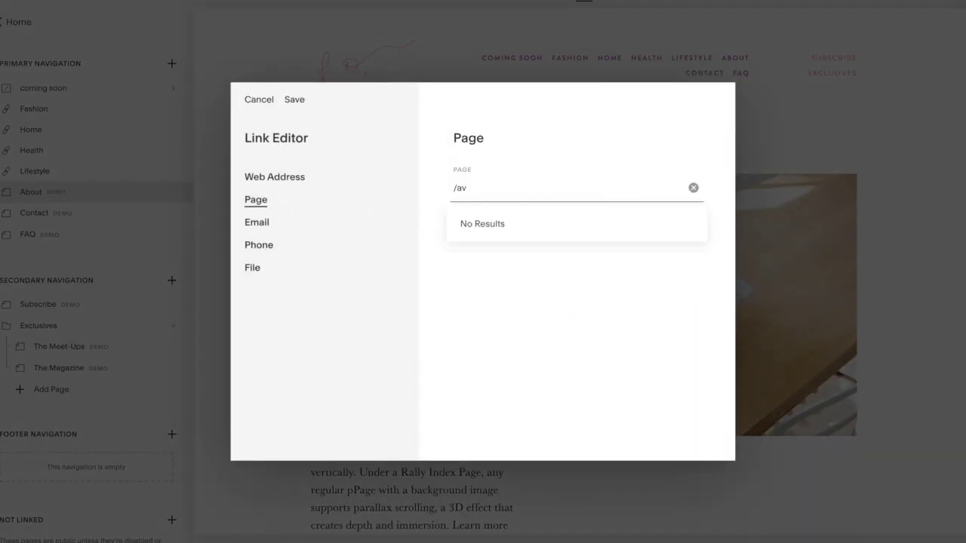
pyautogui.press('BackSpace')
pyautogui.click(500, 281)
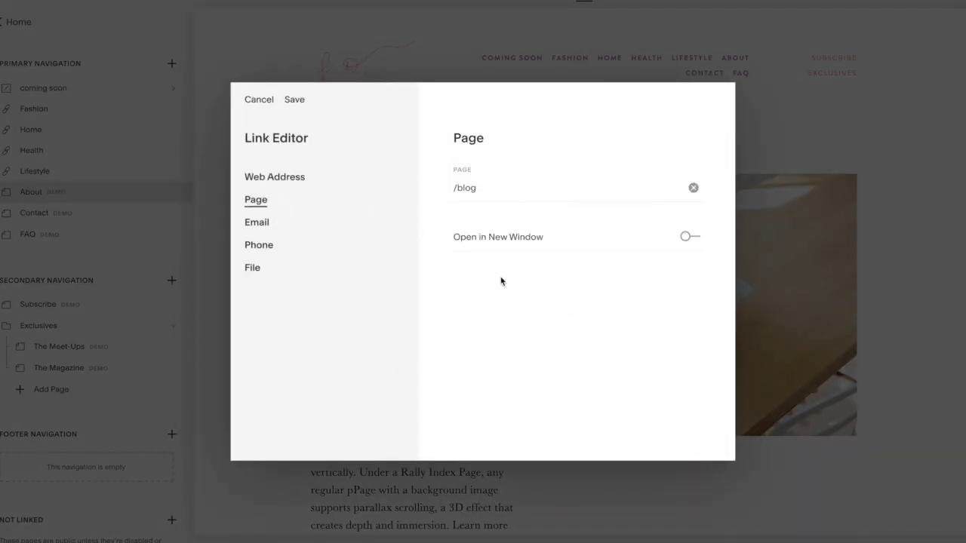
pyautogui.click(294, 99)
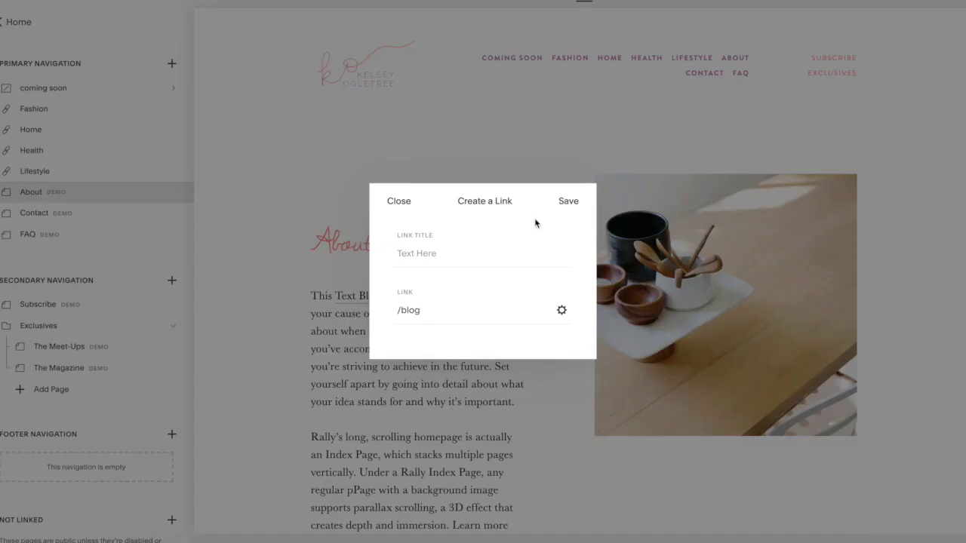
pyautogui.click(570, 202)
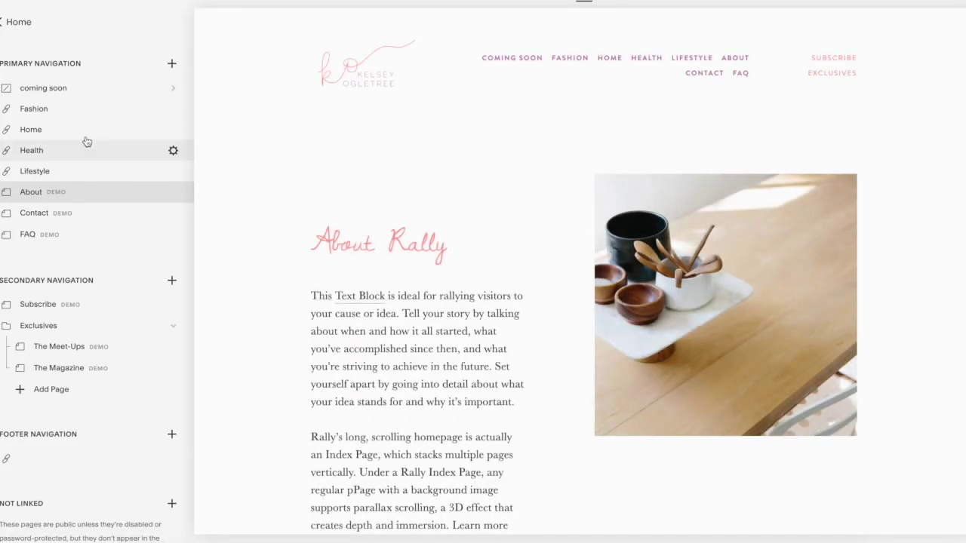